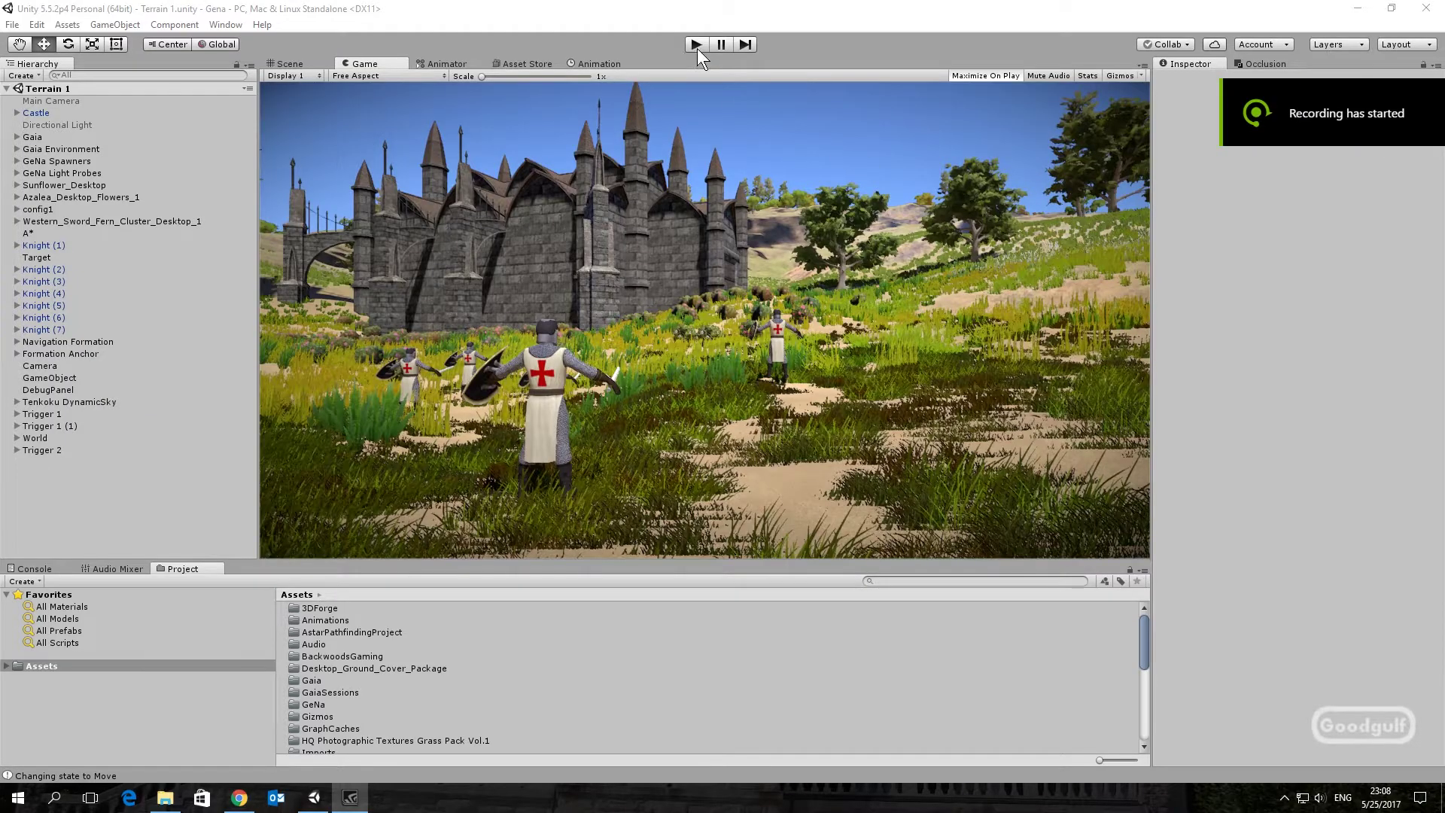
Enter Play mode to watch the knight formation march along the sandy valley path
left_click(696, 46)
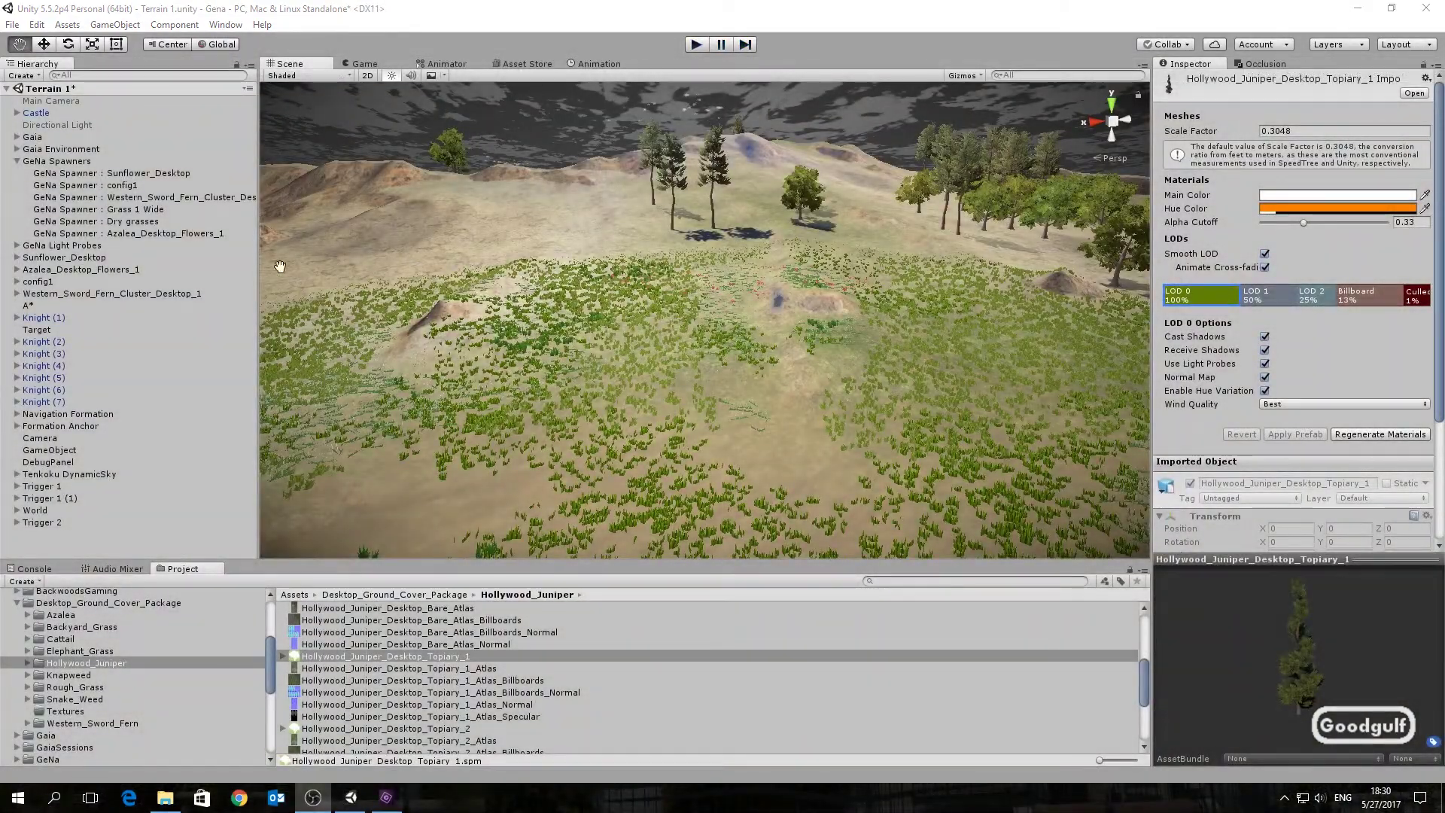
Add a GeNa spawner and assign Hollywood_Juniper_Desktop_Topiary_1 as its spawn prototype
left_click(111, 24)
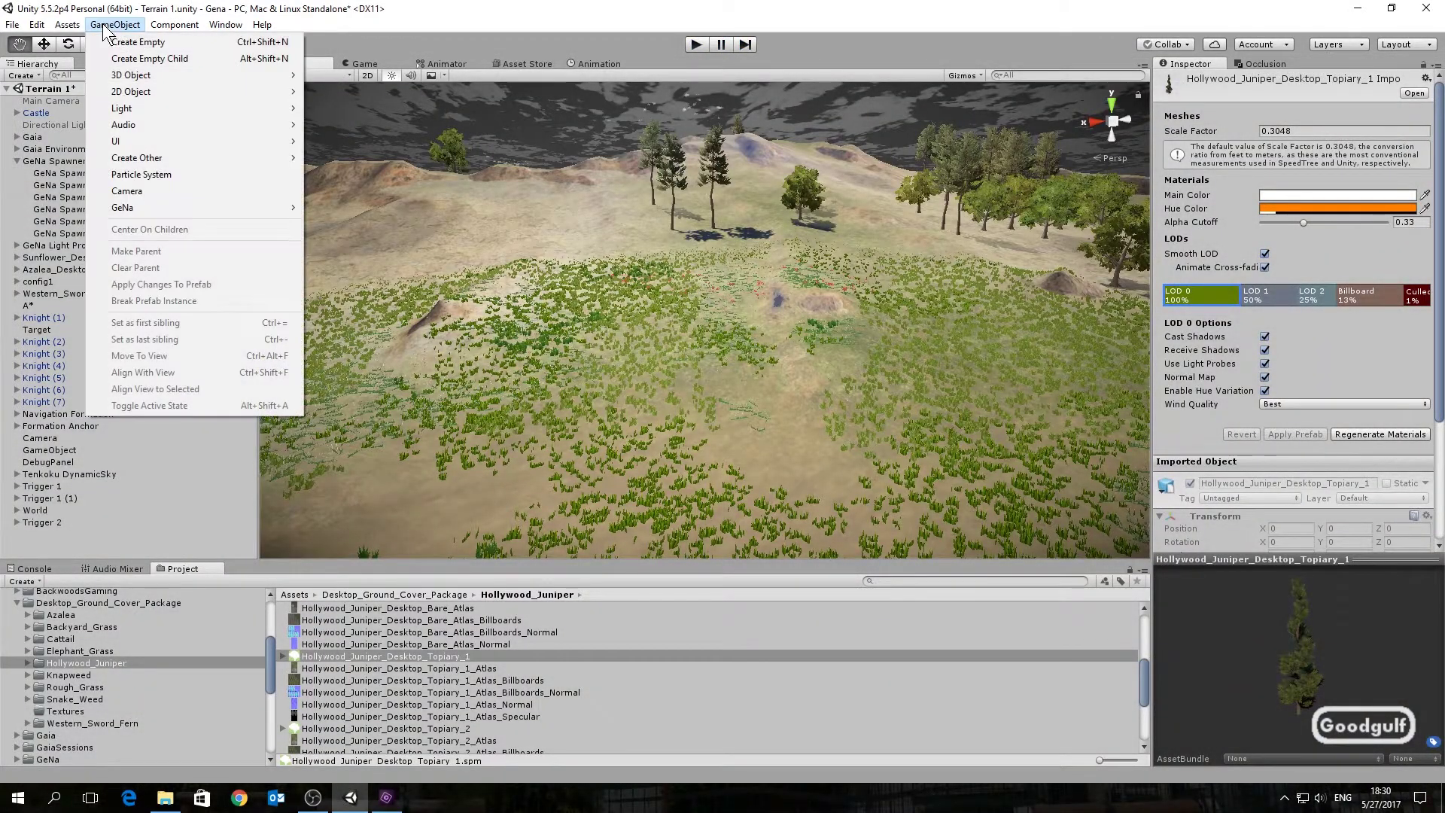
mouse_move(159, 204)
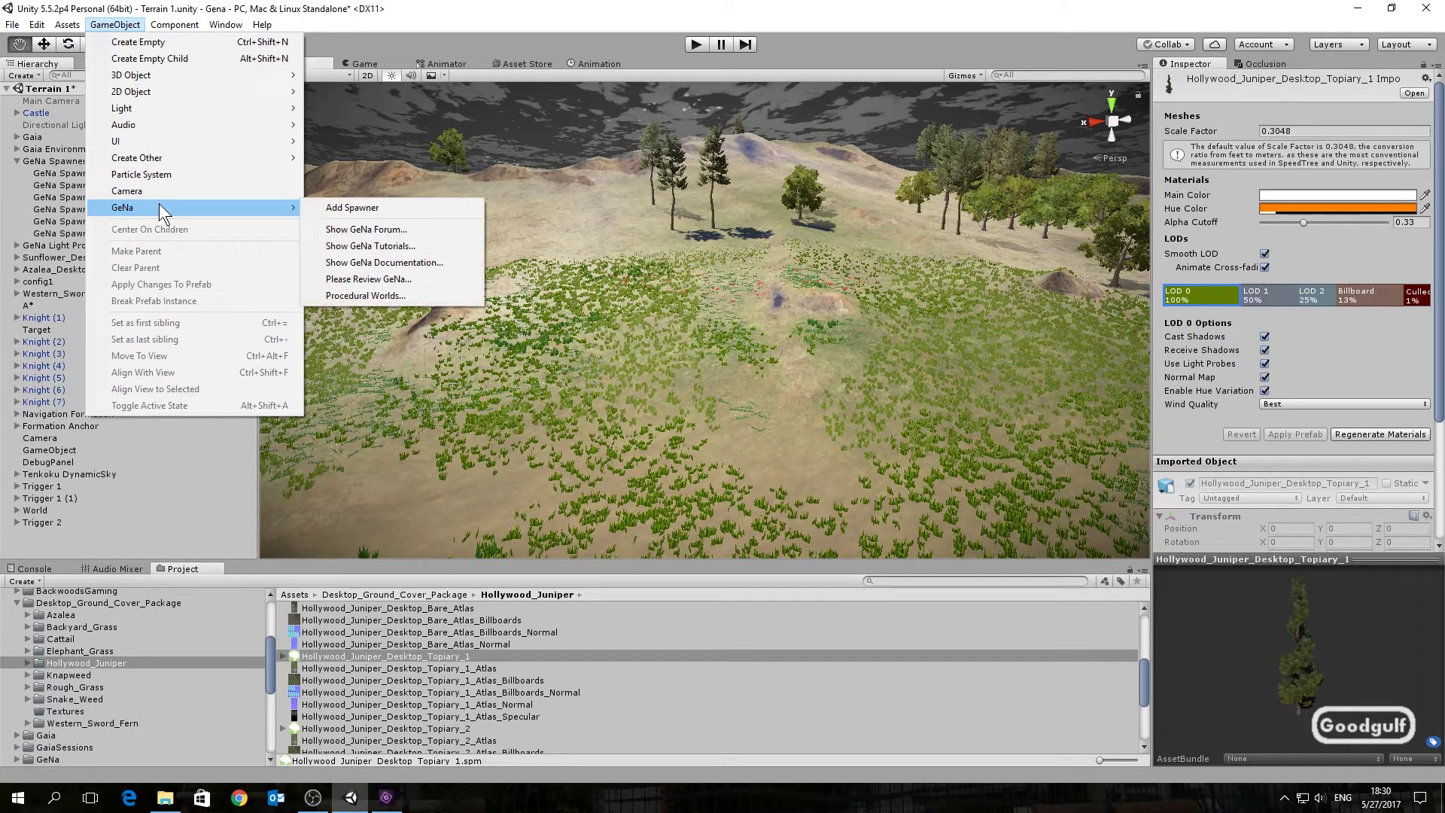
left_click(344, 209)
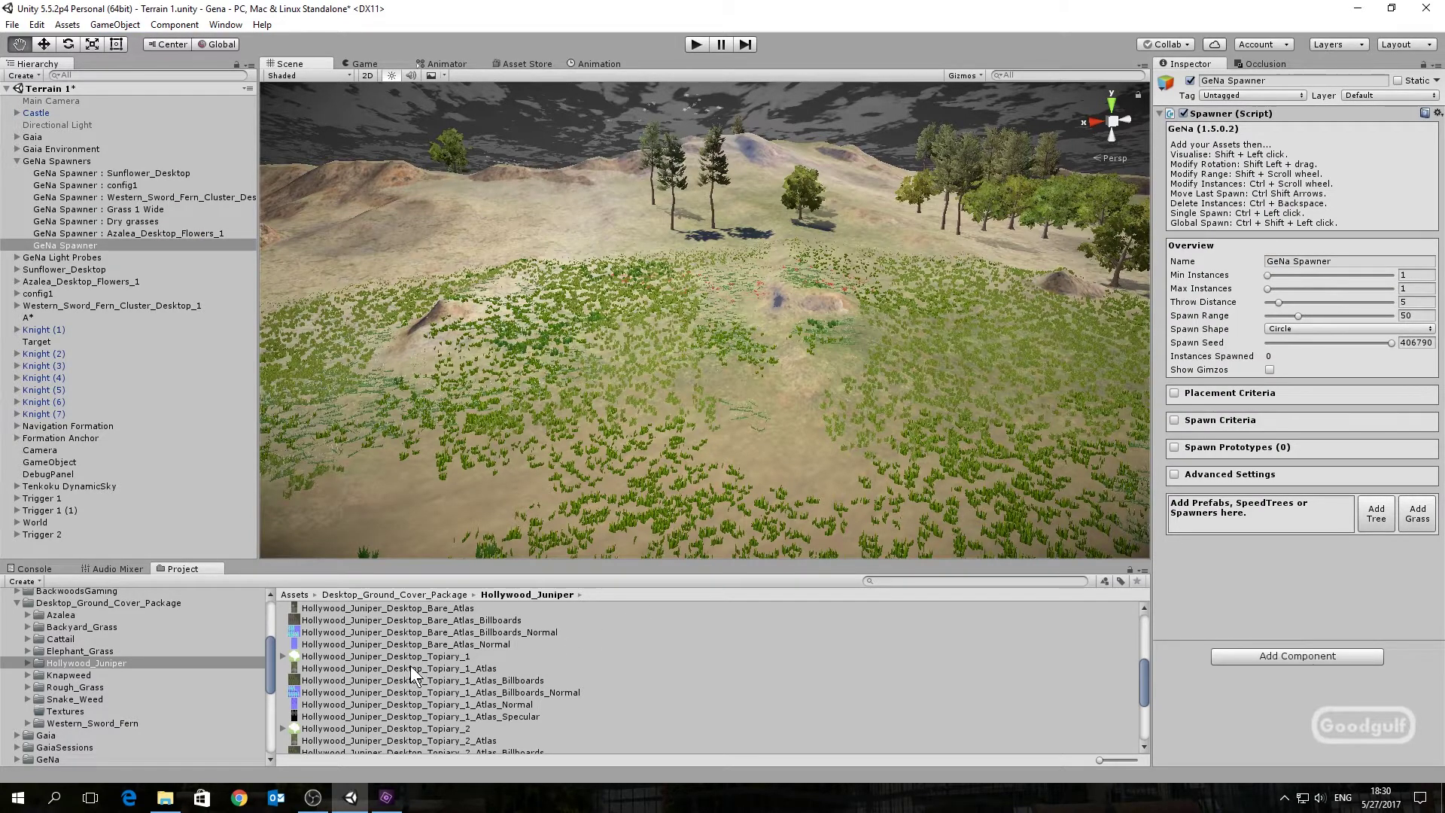
left_click_drag(408, 657, 1158, 564)
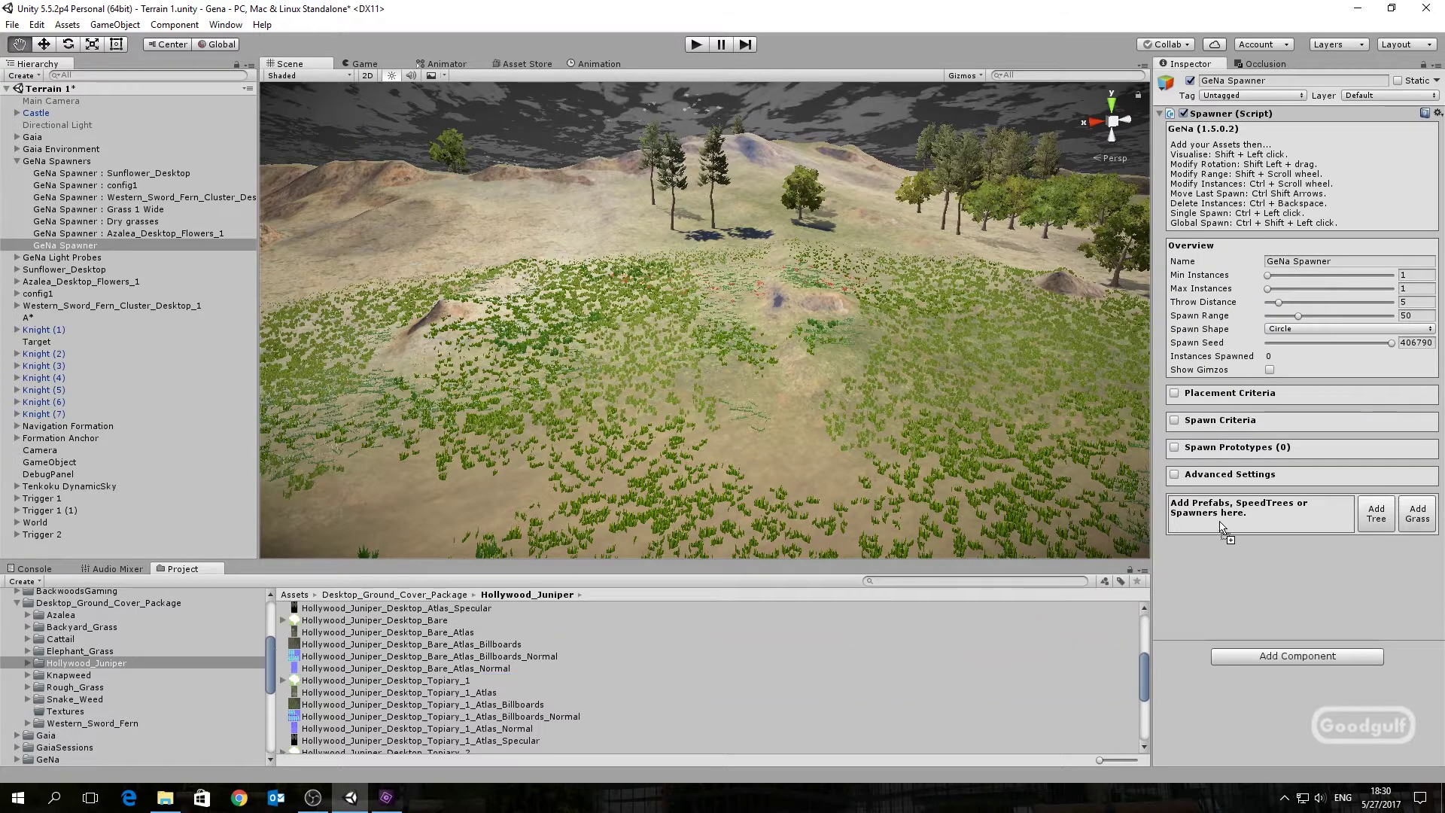
left_click_drag(1222, 521, 1225, 524)
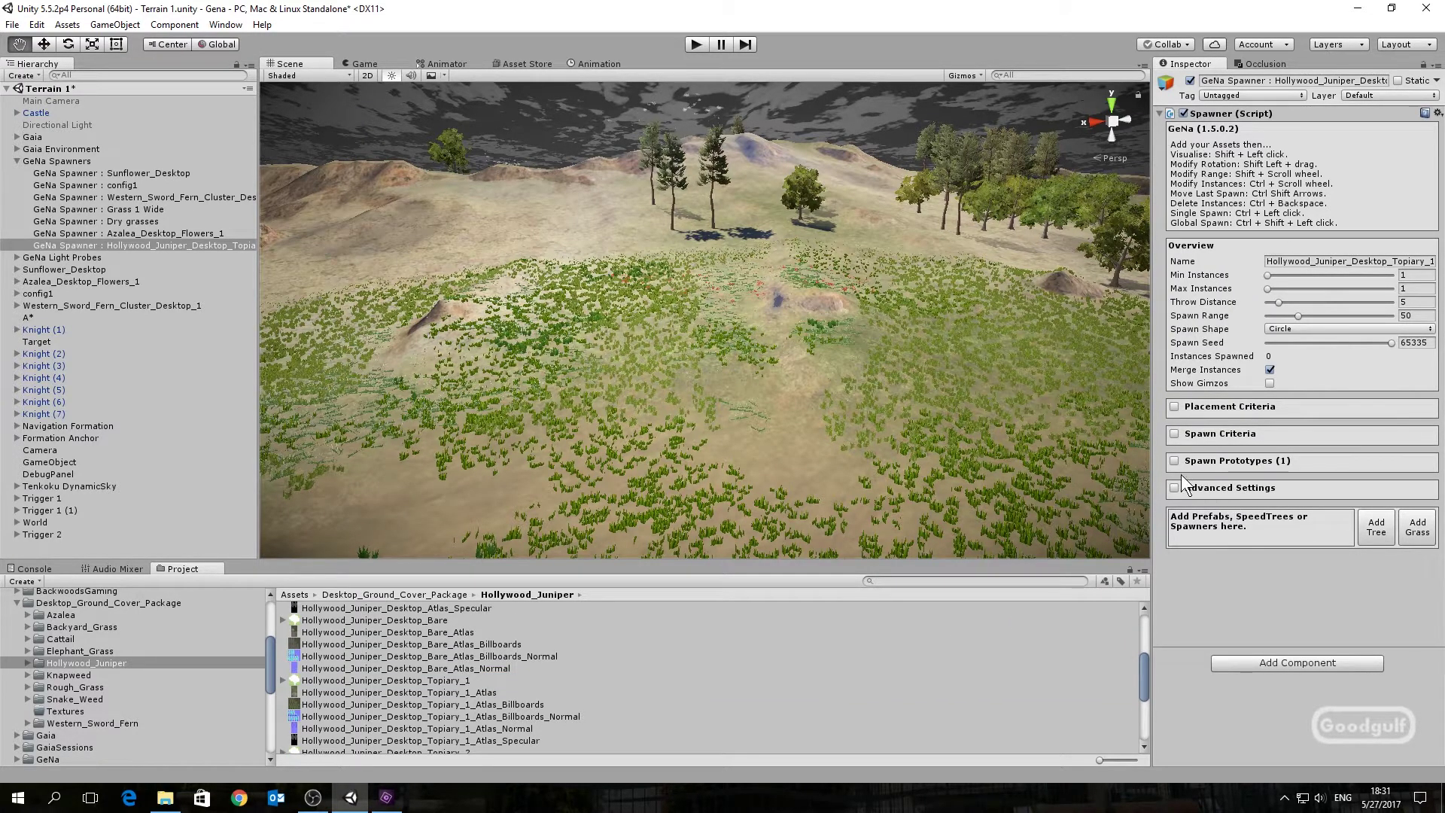
Preview the juniper spawn area and set range 62, throw distance 13.9, 143–209 instances
left_click(734, 390, "shift")
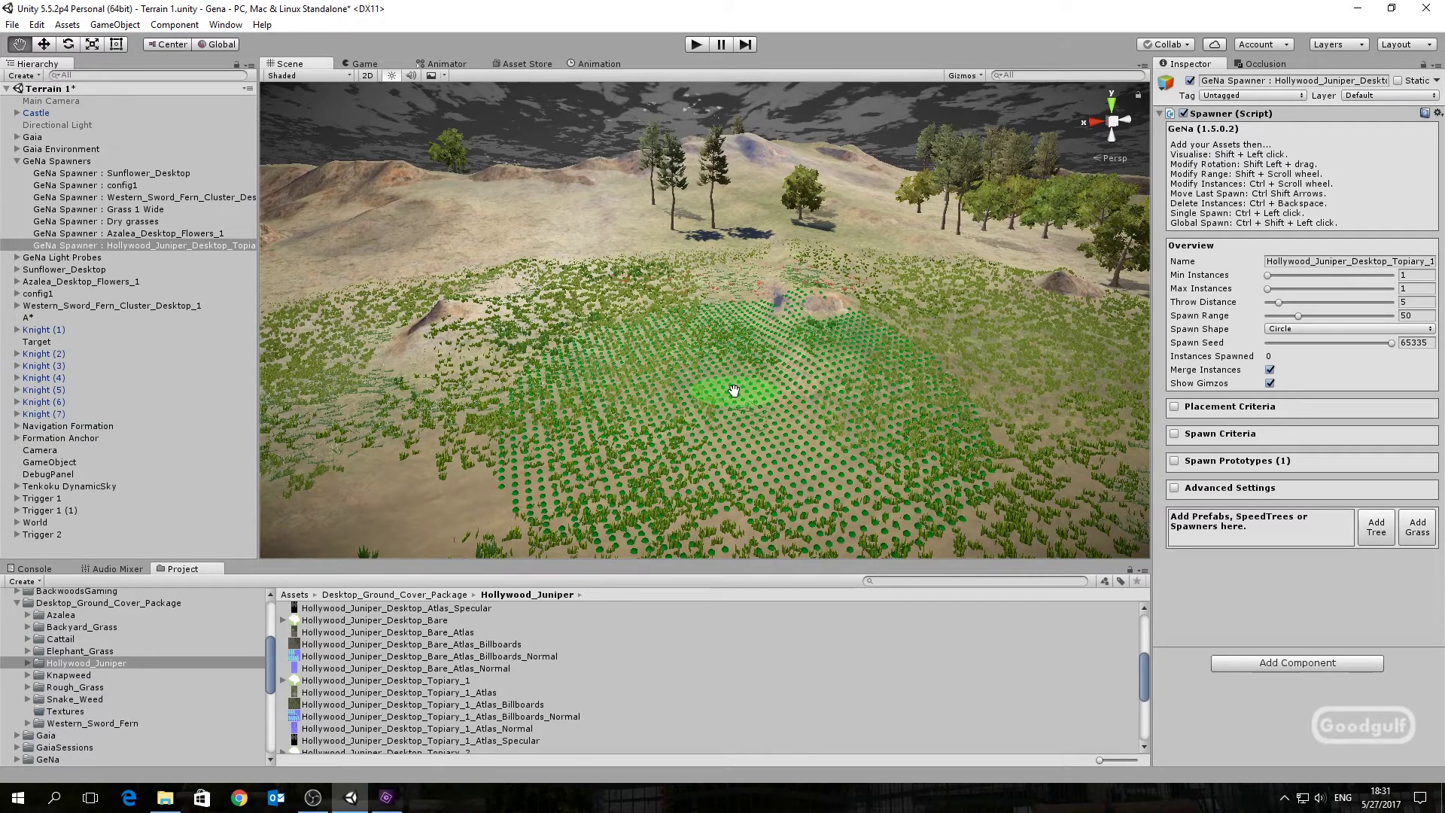
left_click(711, 363, "shift")
scroll(711, 361, "up", 9, "shift")
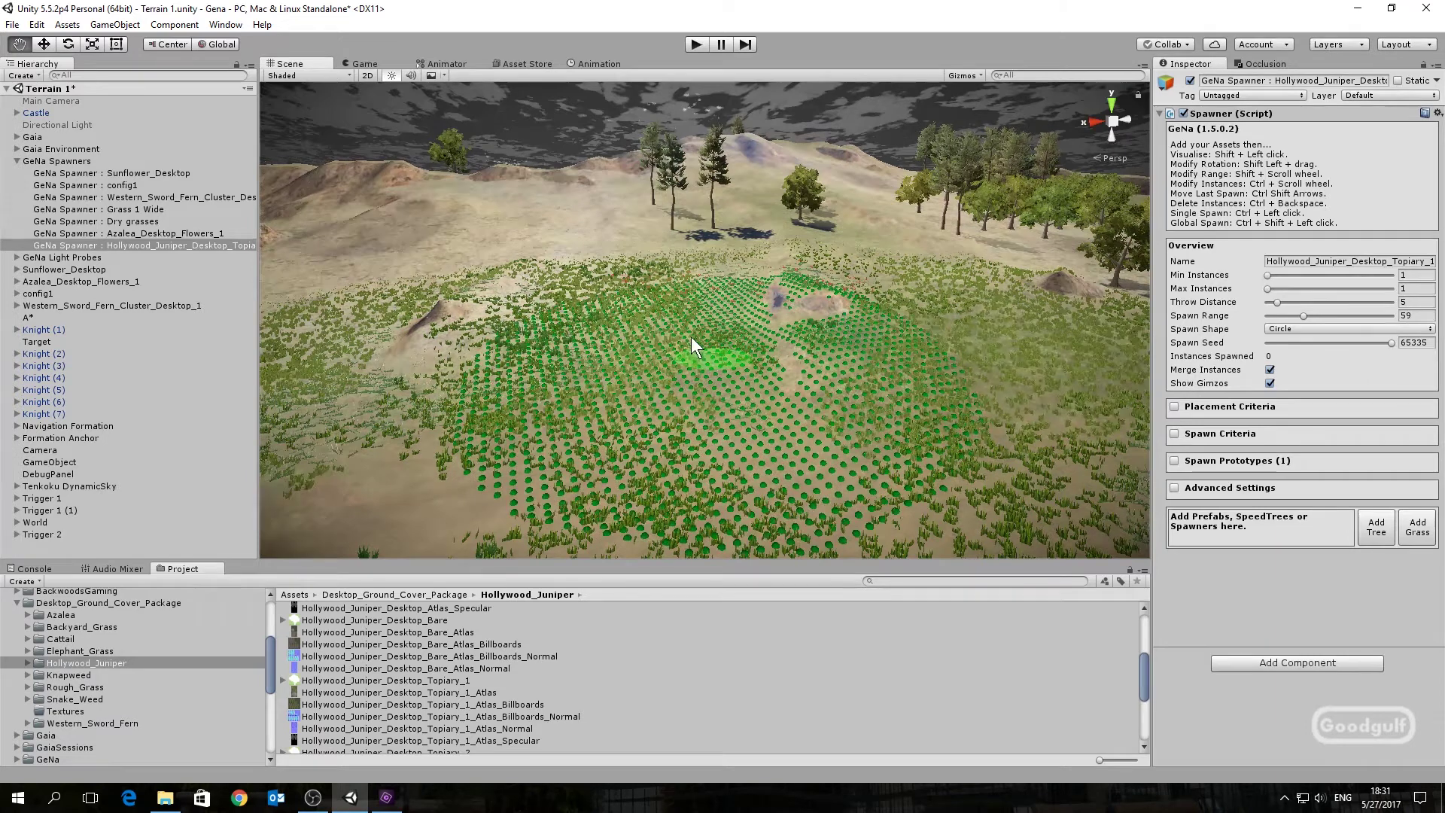
left_click(691, 336, "shift")
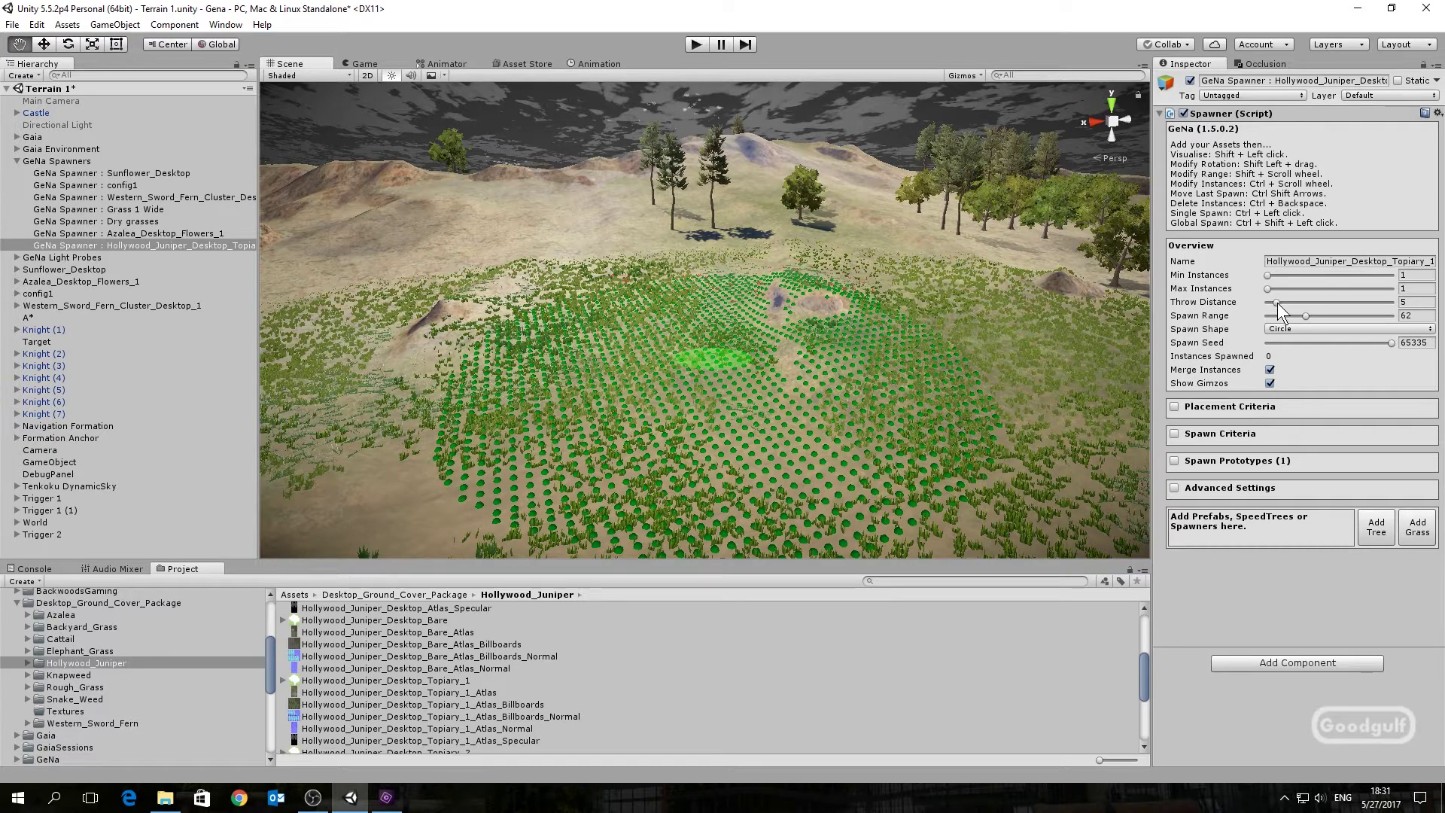
left_click_drag(1276, 303, 1294, 301)
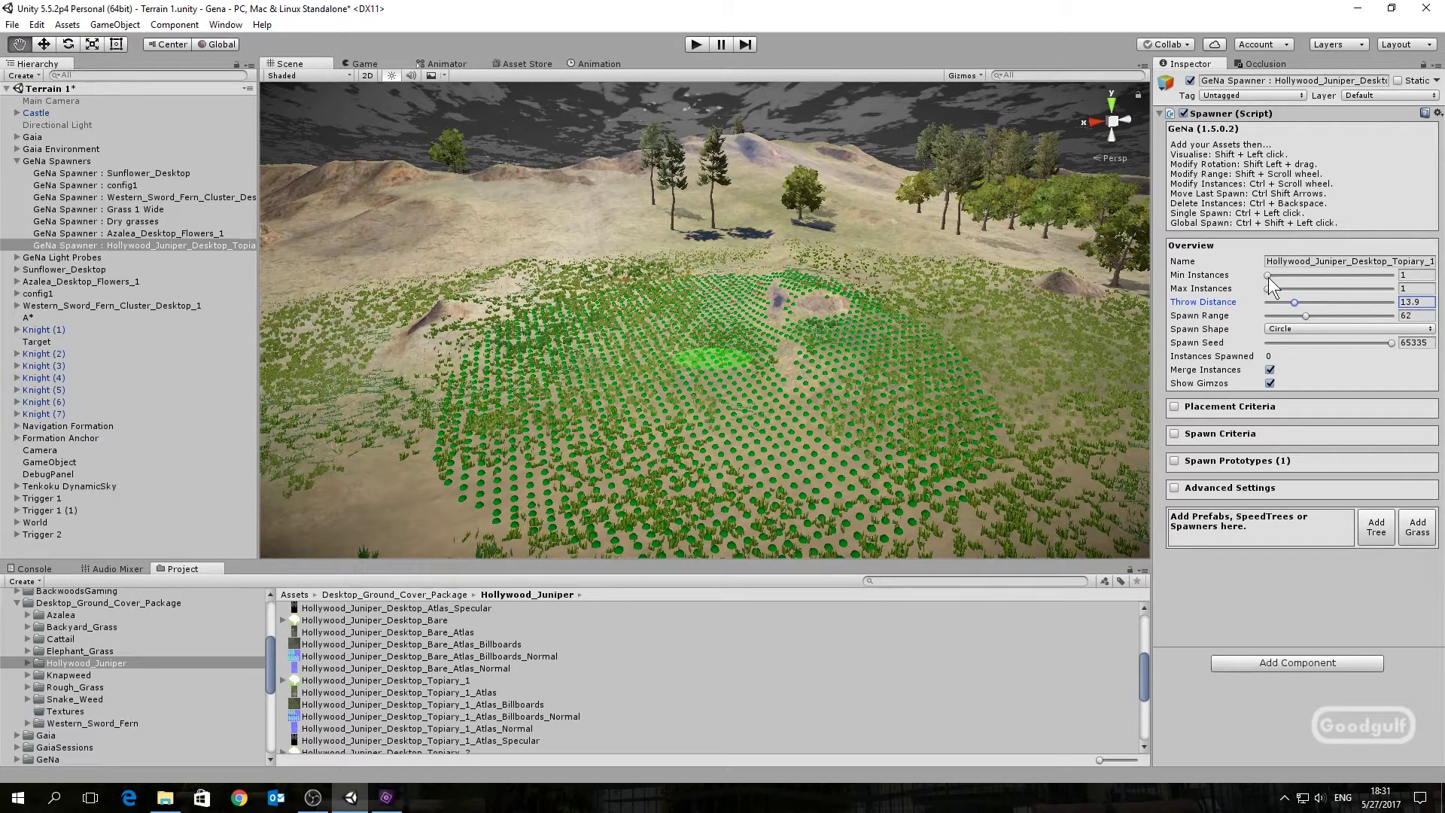
left_click_drag(1267, 276, 1289, 277)
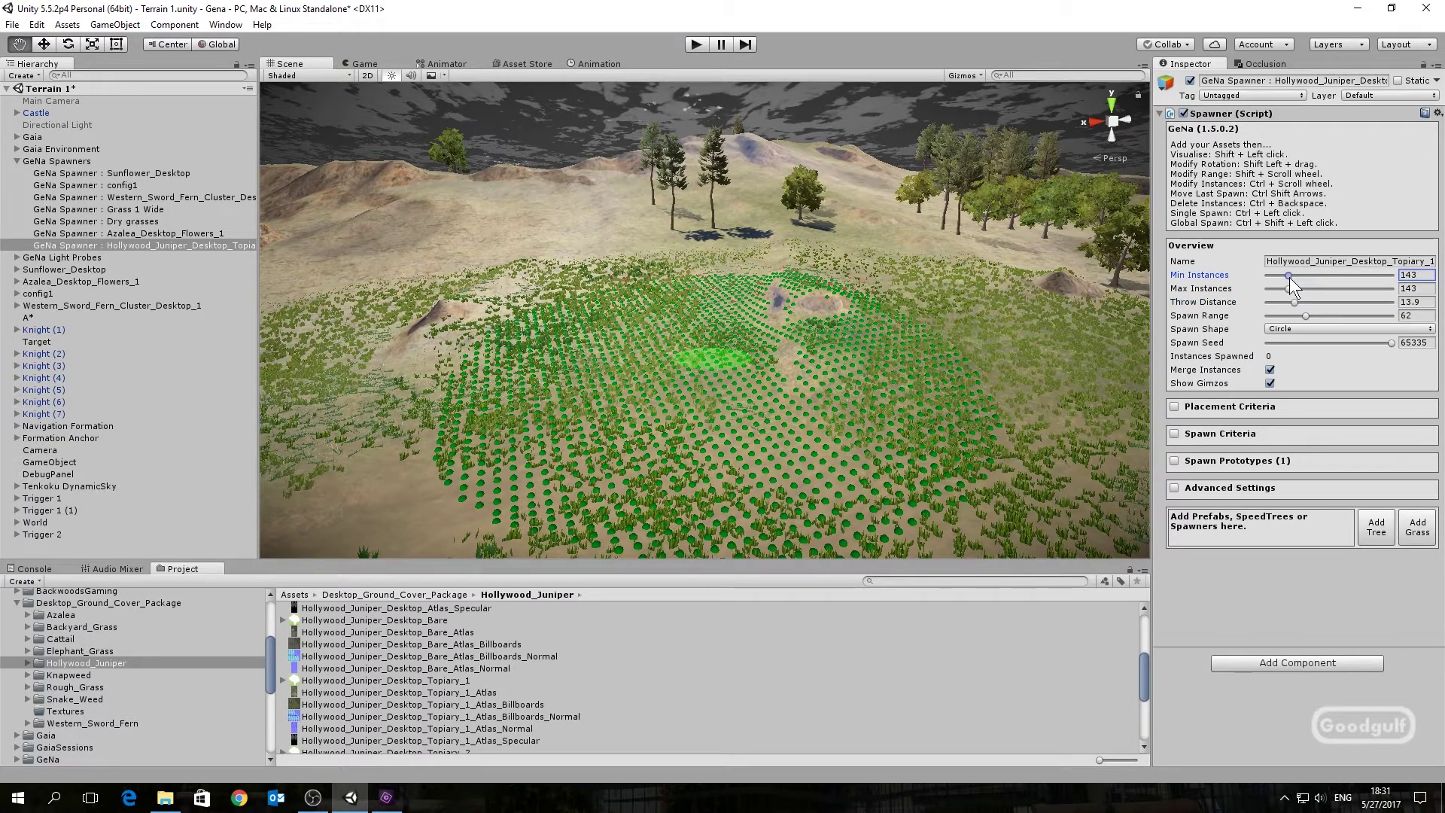
left_click(1289, 288)
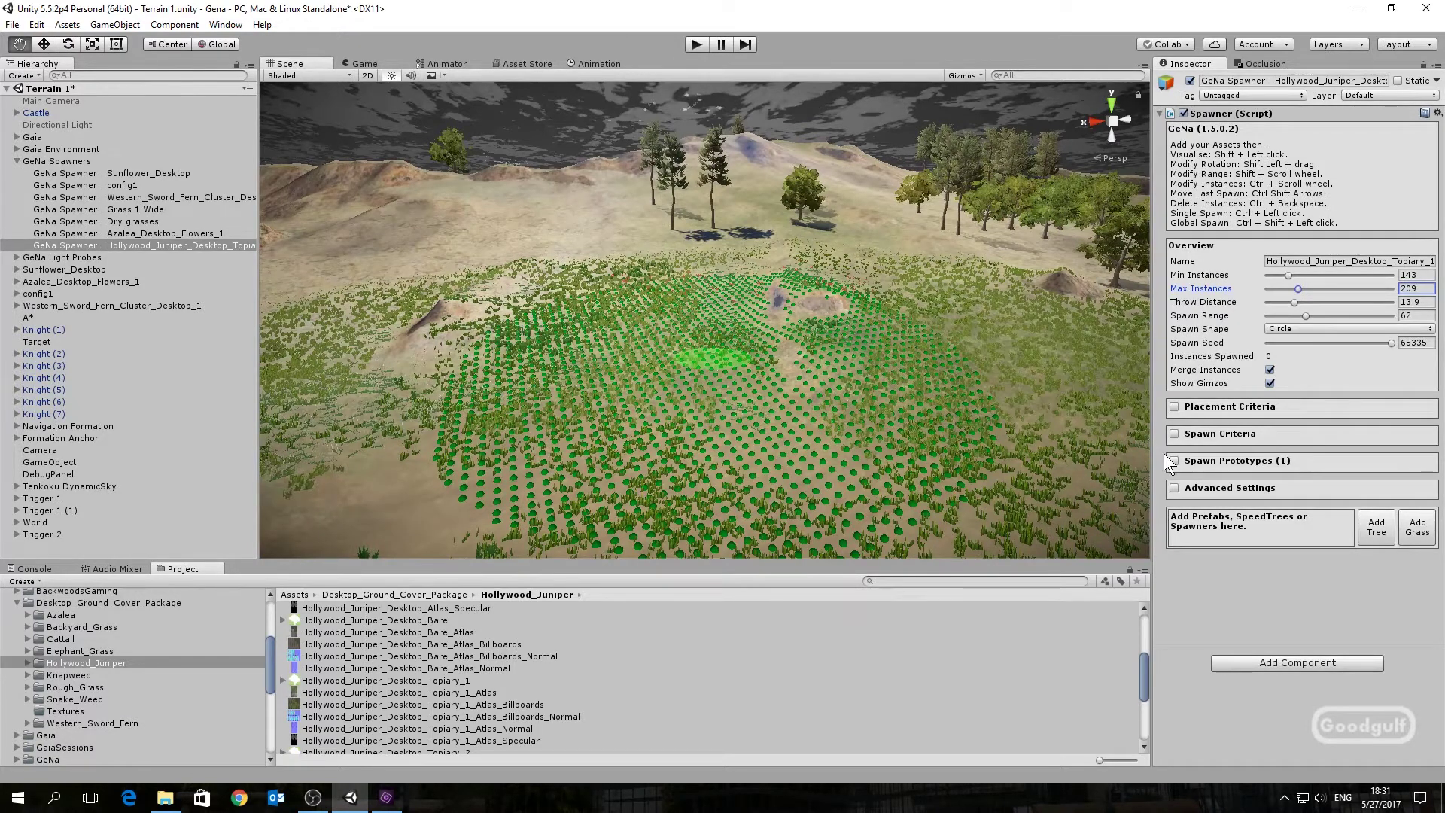
Inspect the spawner's placement criteria, spawn criteria and prototype sections, then collapse them
left_click(1174, 406)
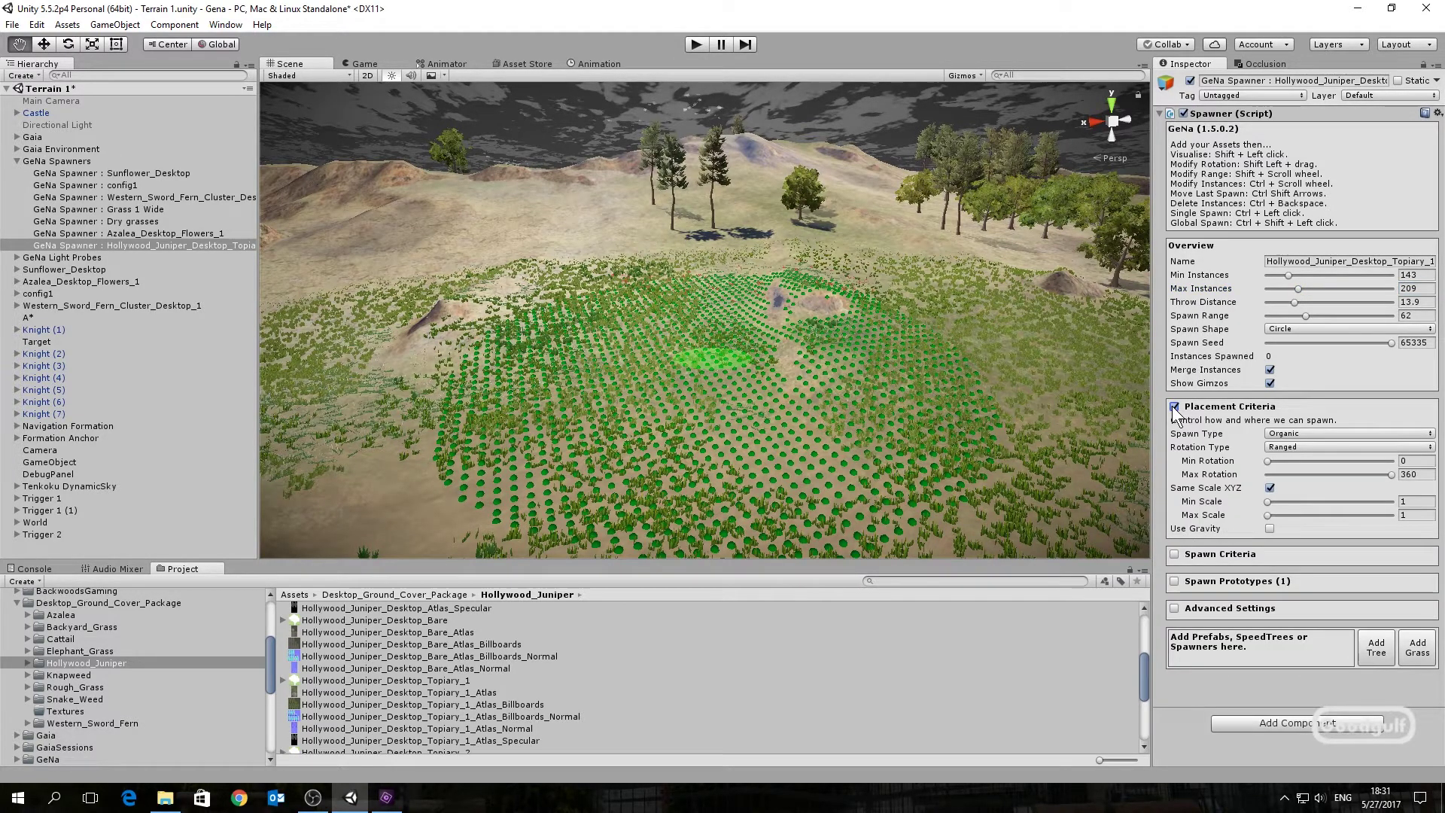
left_click(1174, 407)
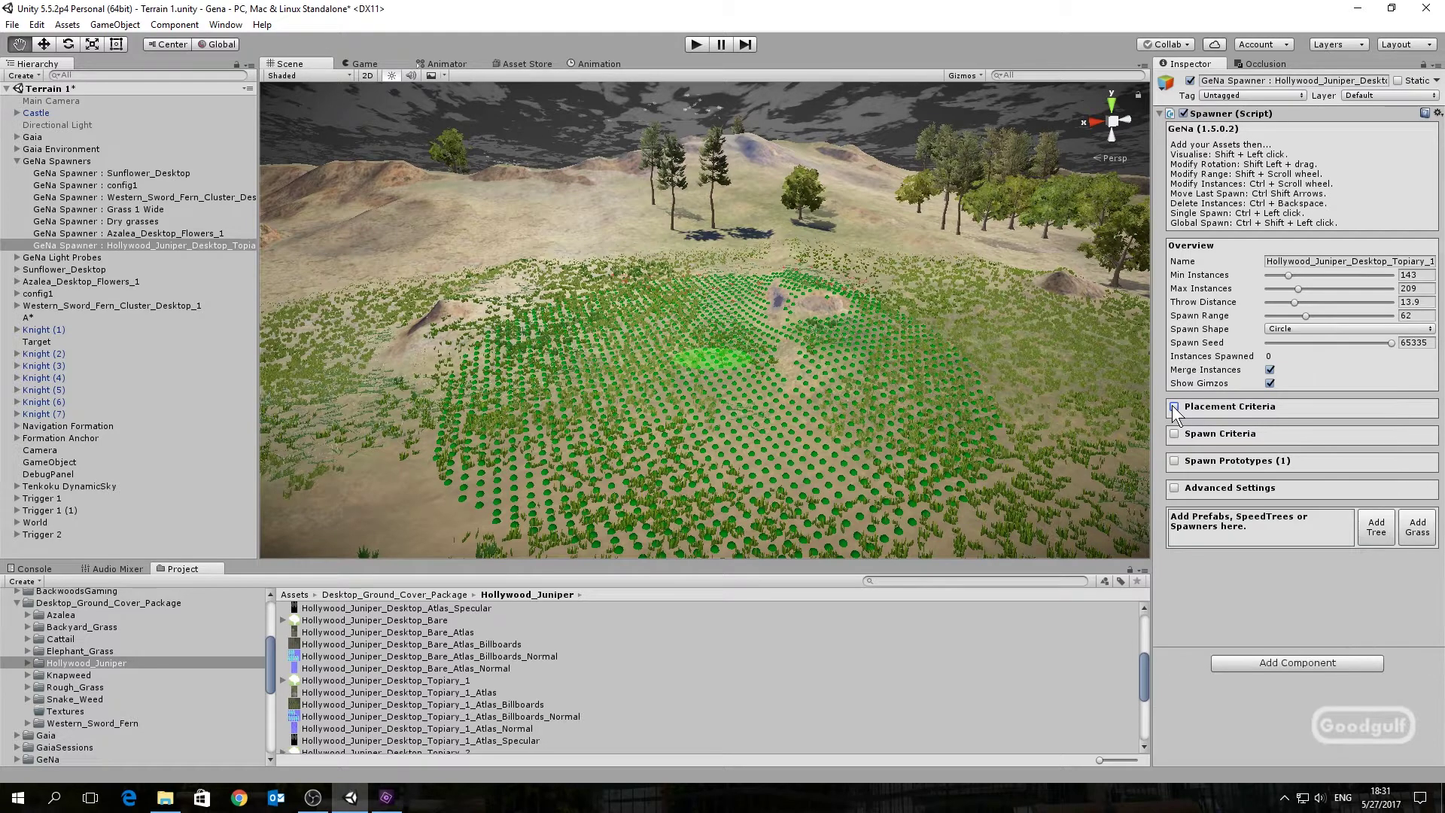
left_click(1174, 434)
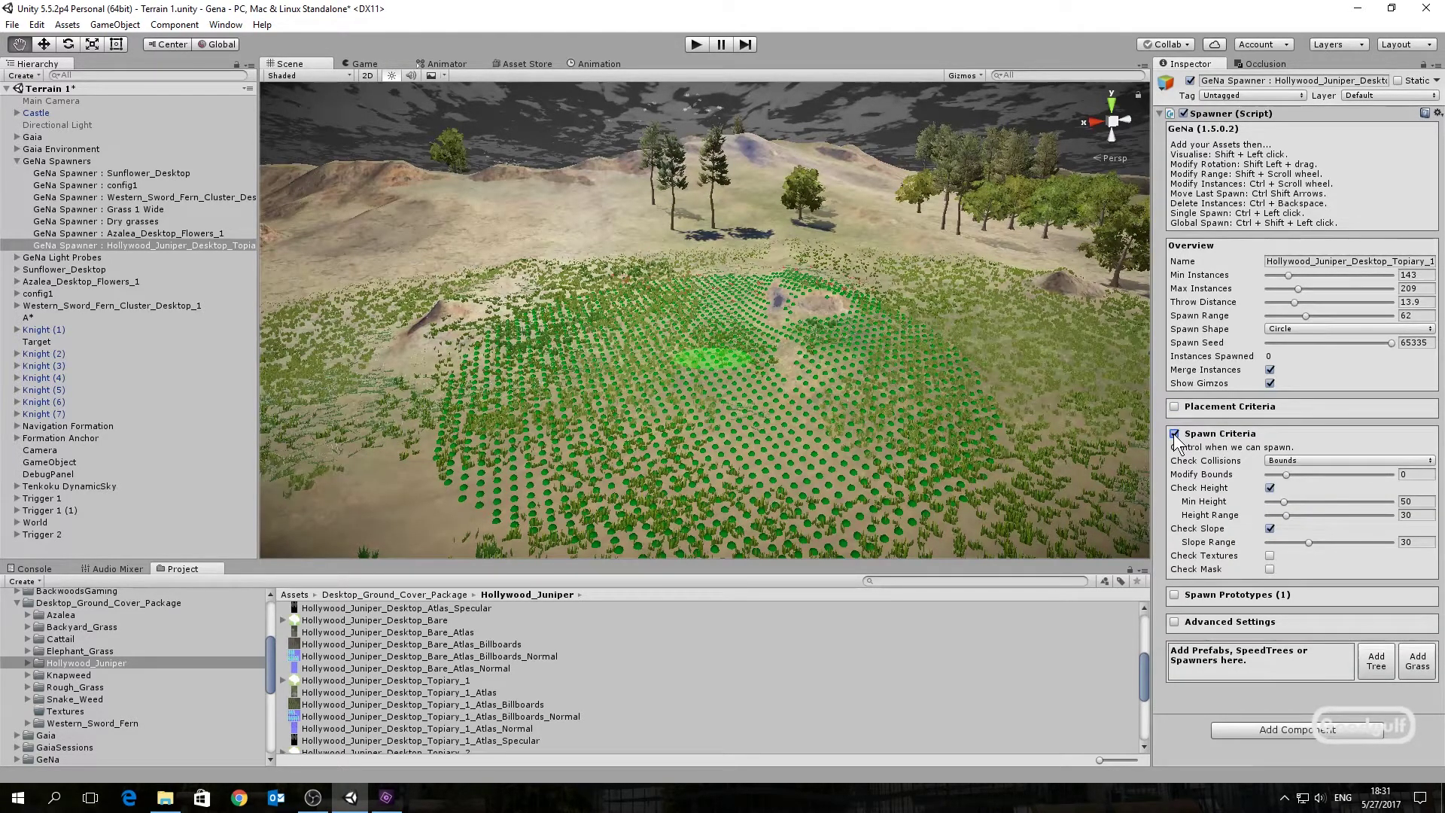
left_click(1174, 434)
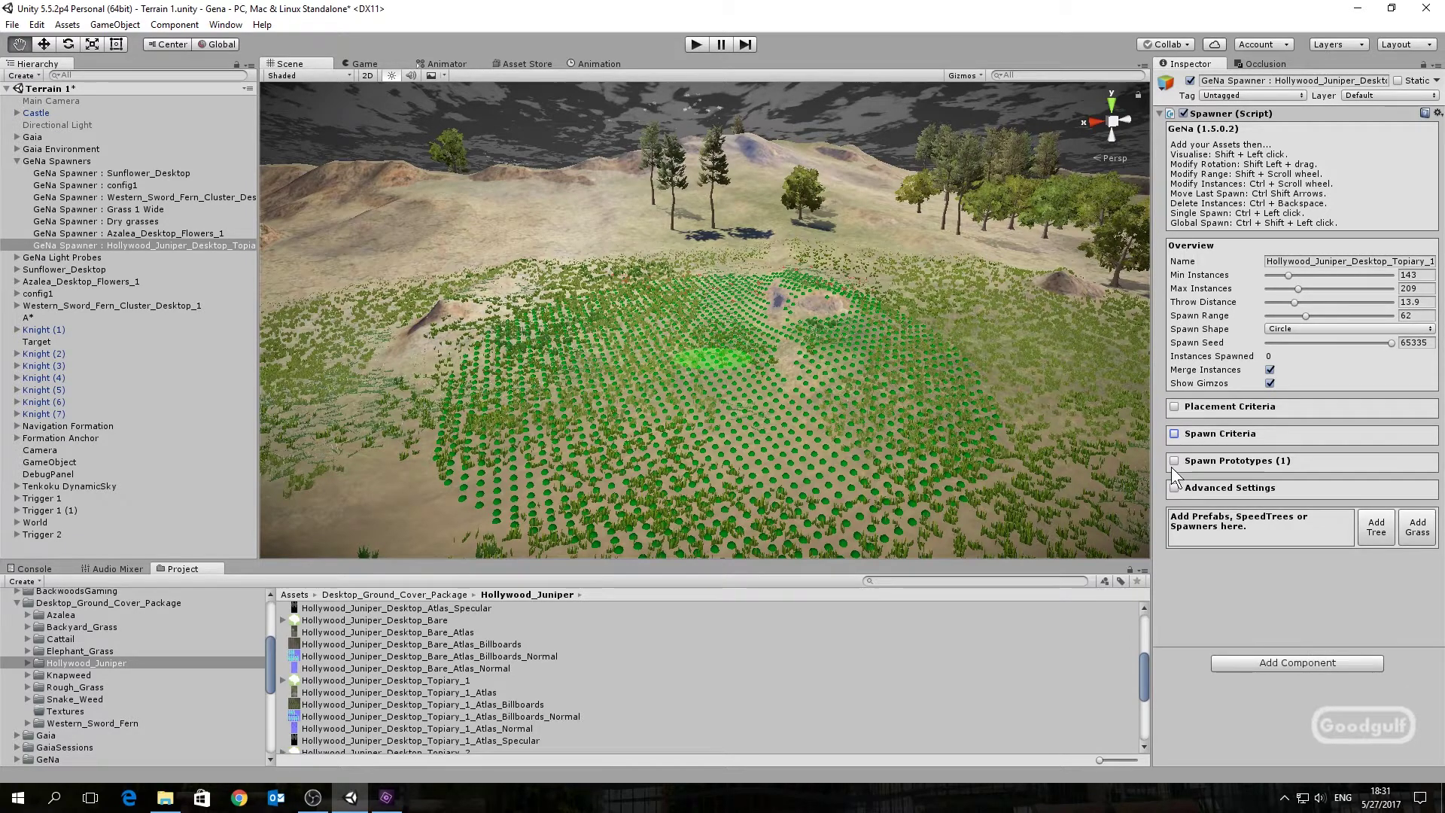
left_click(1174, 460)
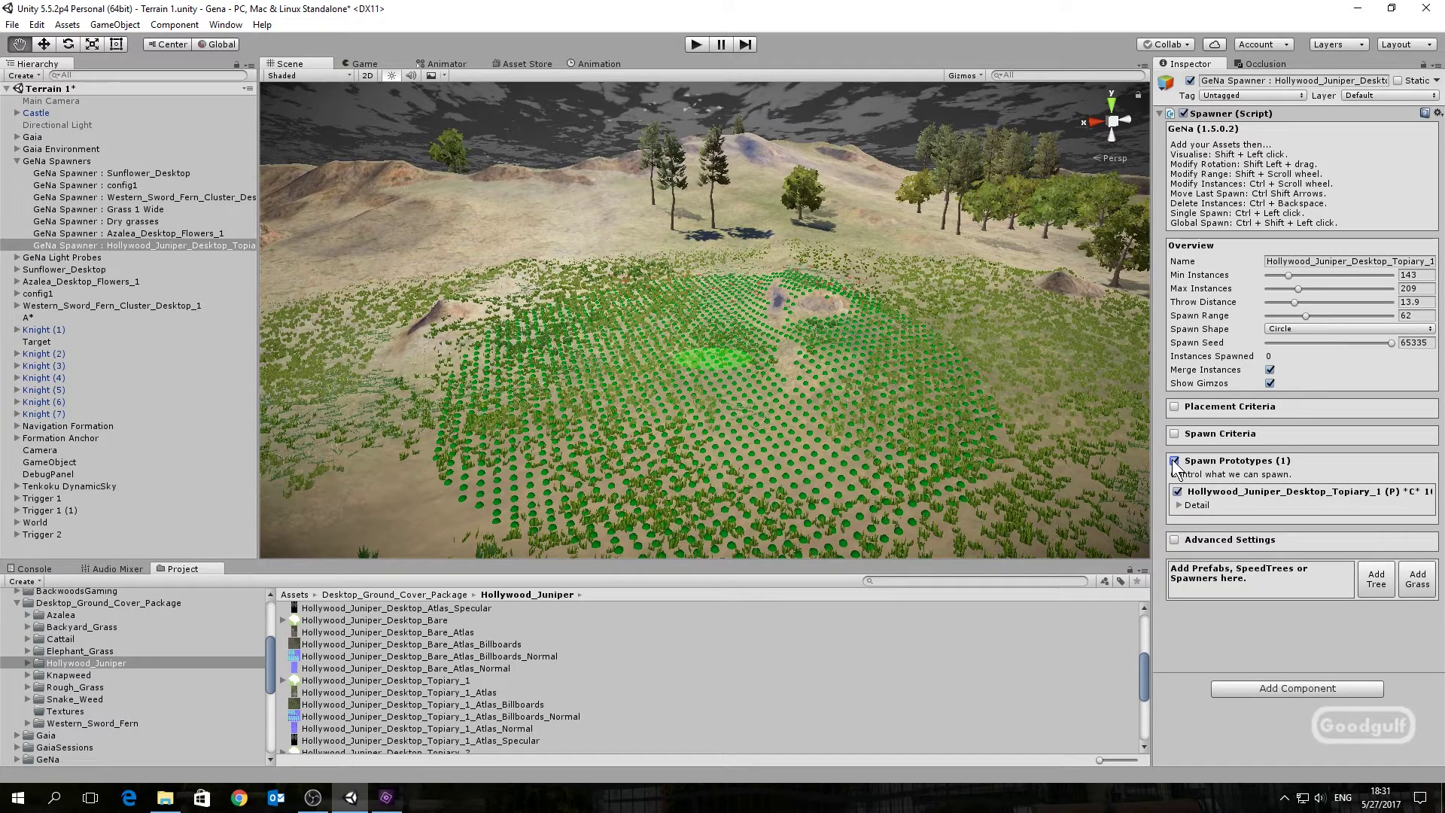
left_click(1174, 461)
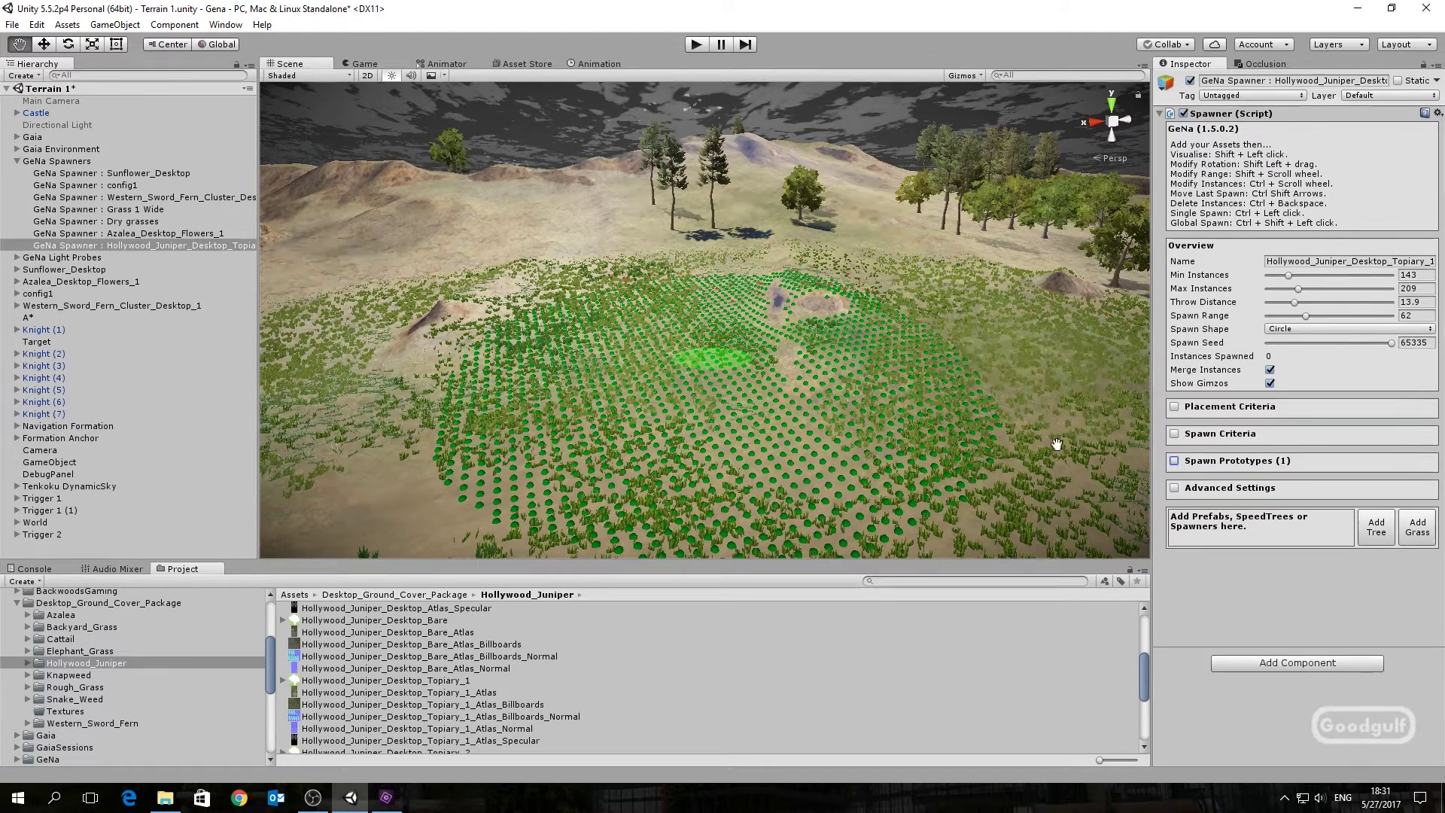
Spawn three patches of juniper trees on the terrain, bringing the spawned count to 480
left_click(708, 394, "ctrl")
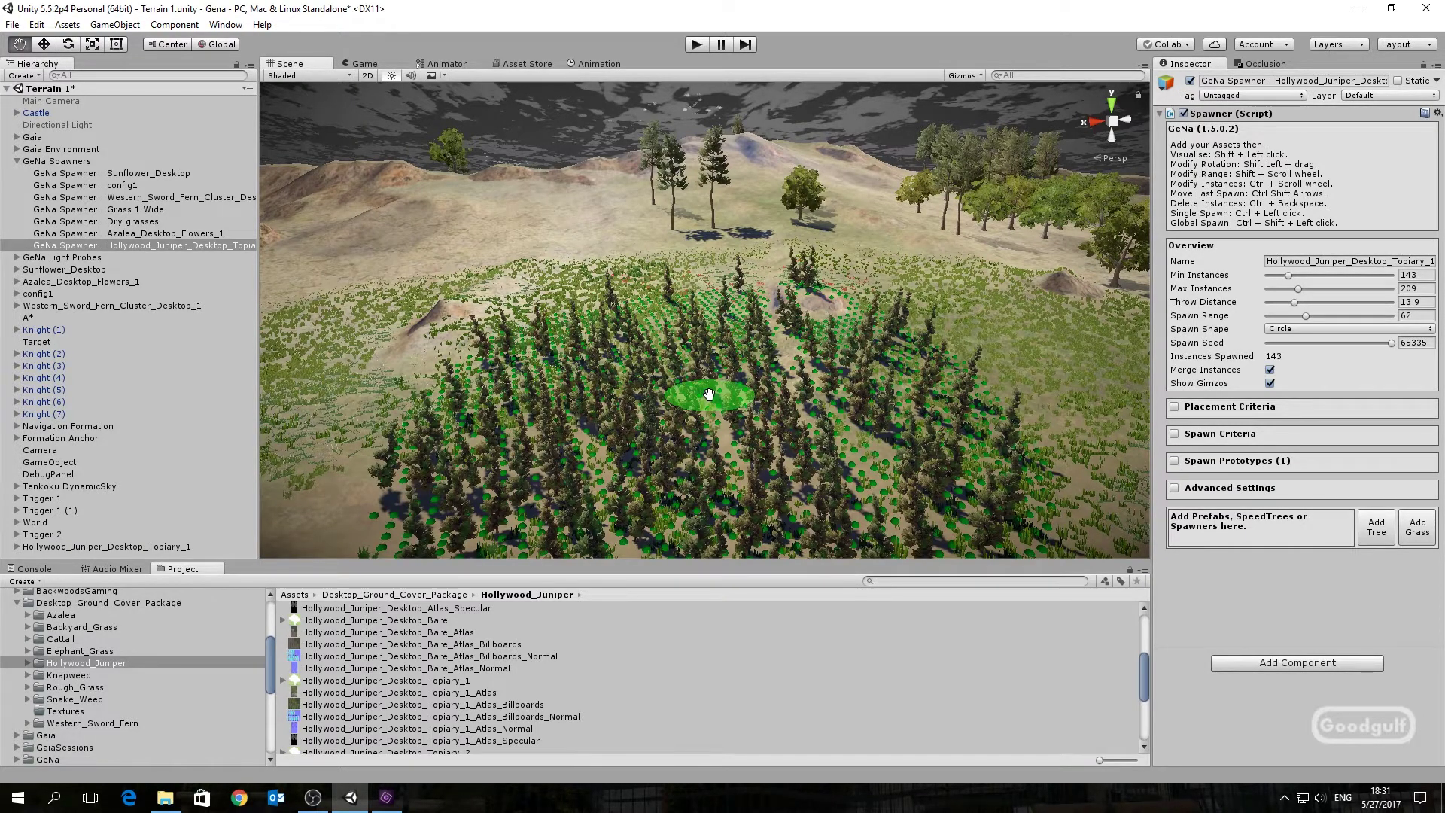
left_click(503, 259, "shift")
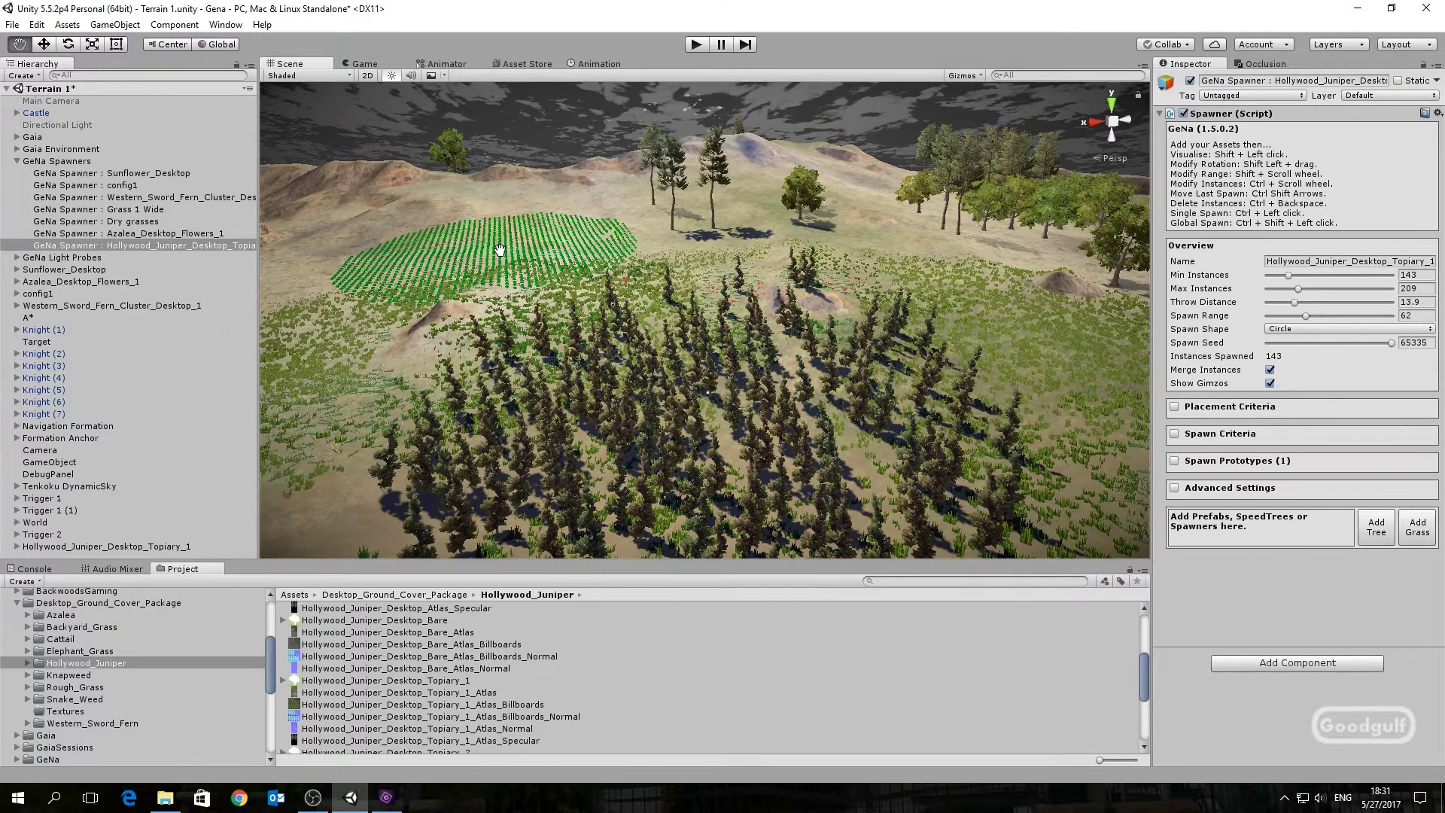
left_click(499, 249, "ctrl")
left_click(555, 314, "shift")
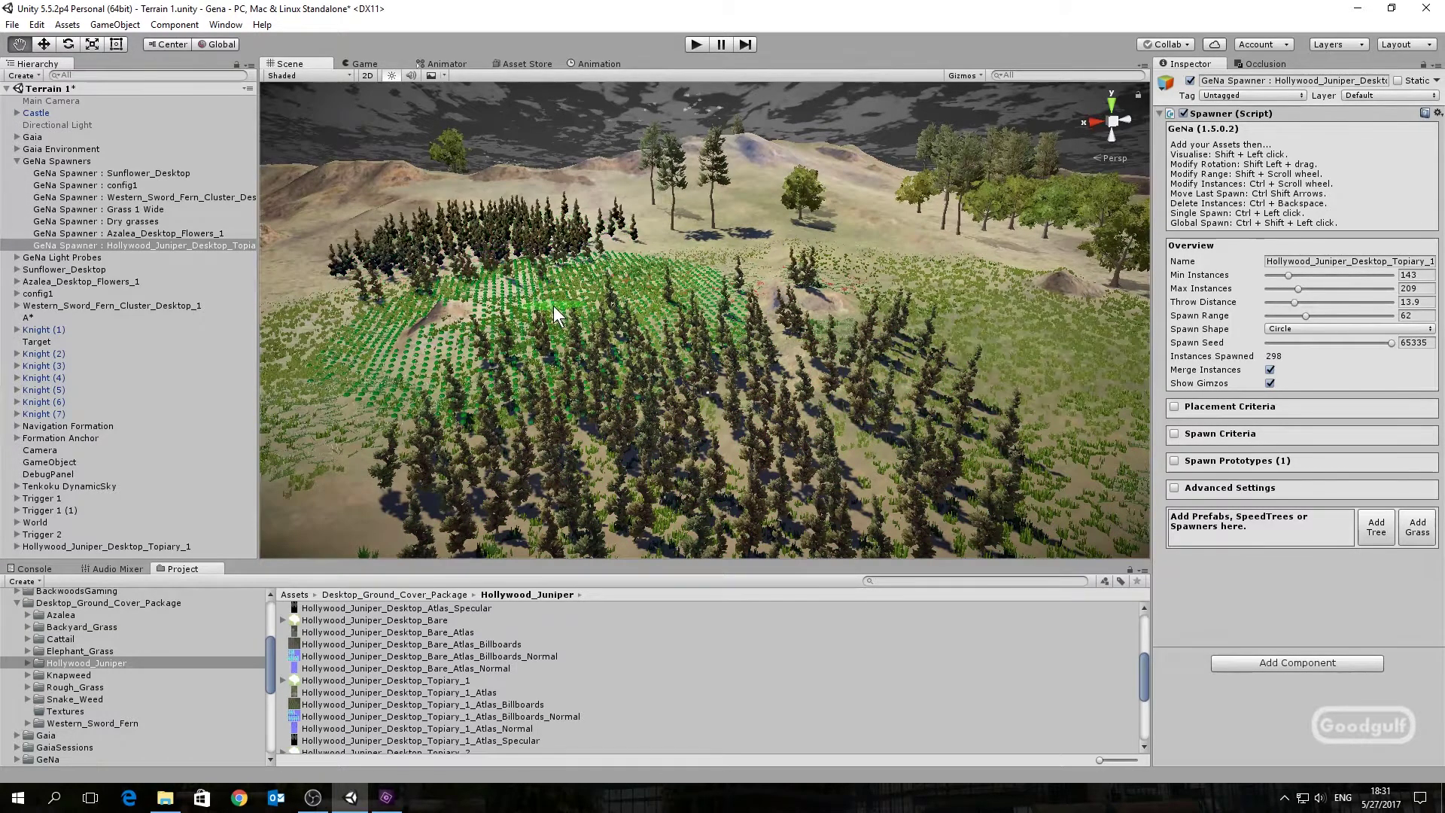
left_click(553, 306, "ctrl")
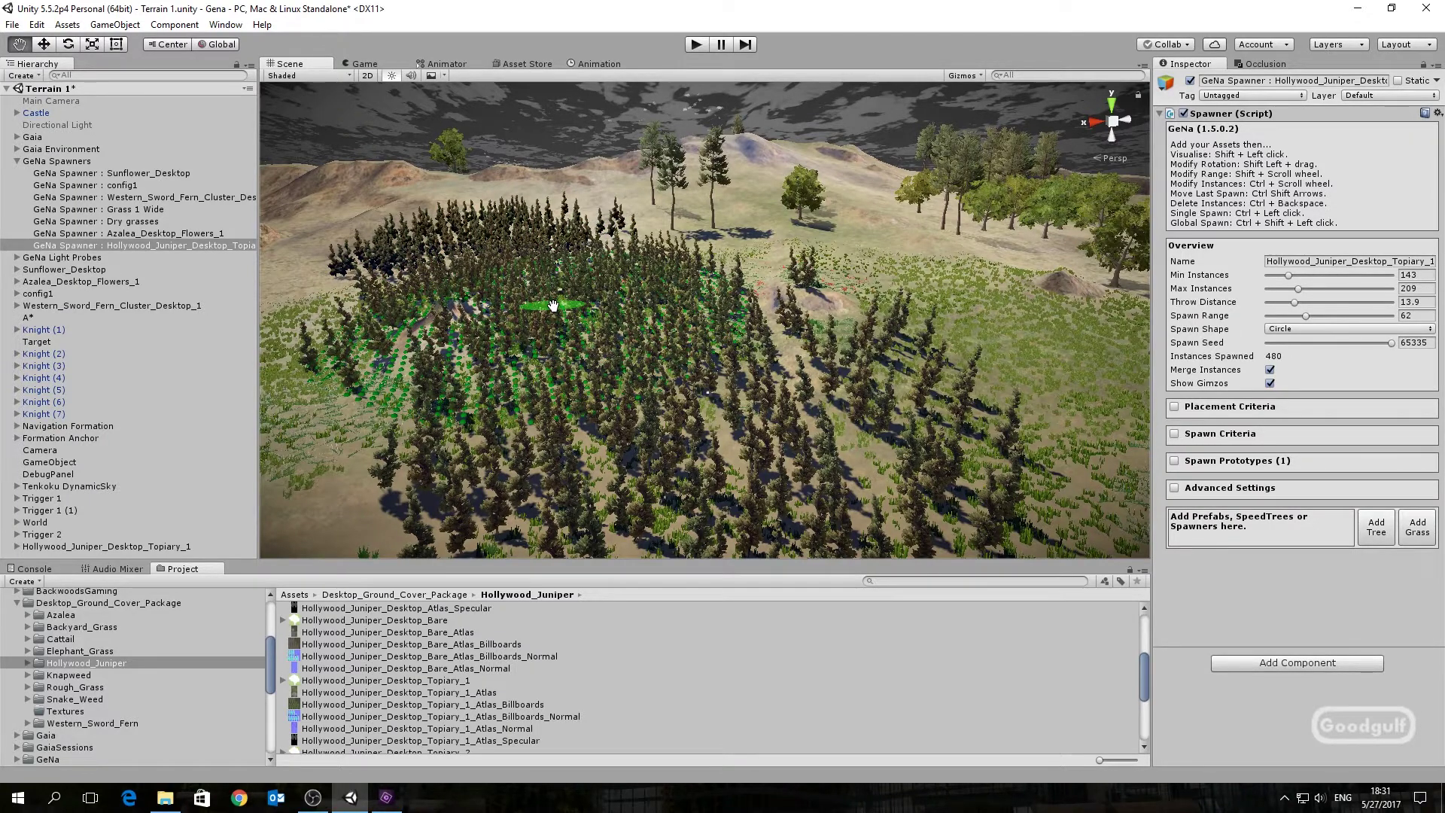
scroll(561, 394, "up", 4)
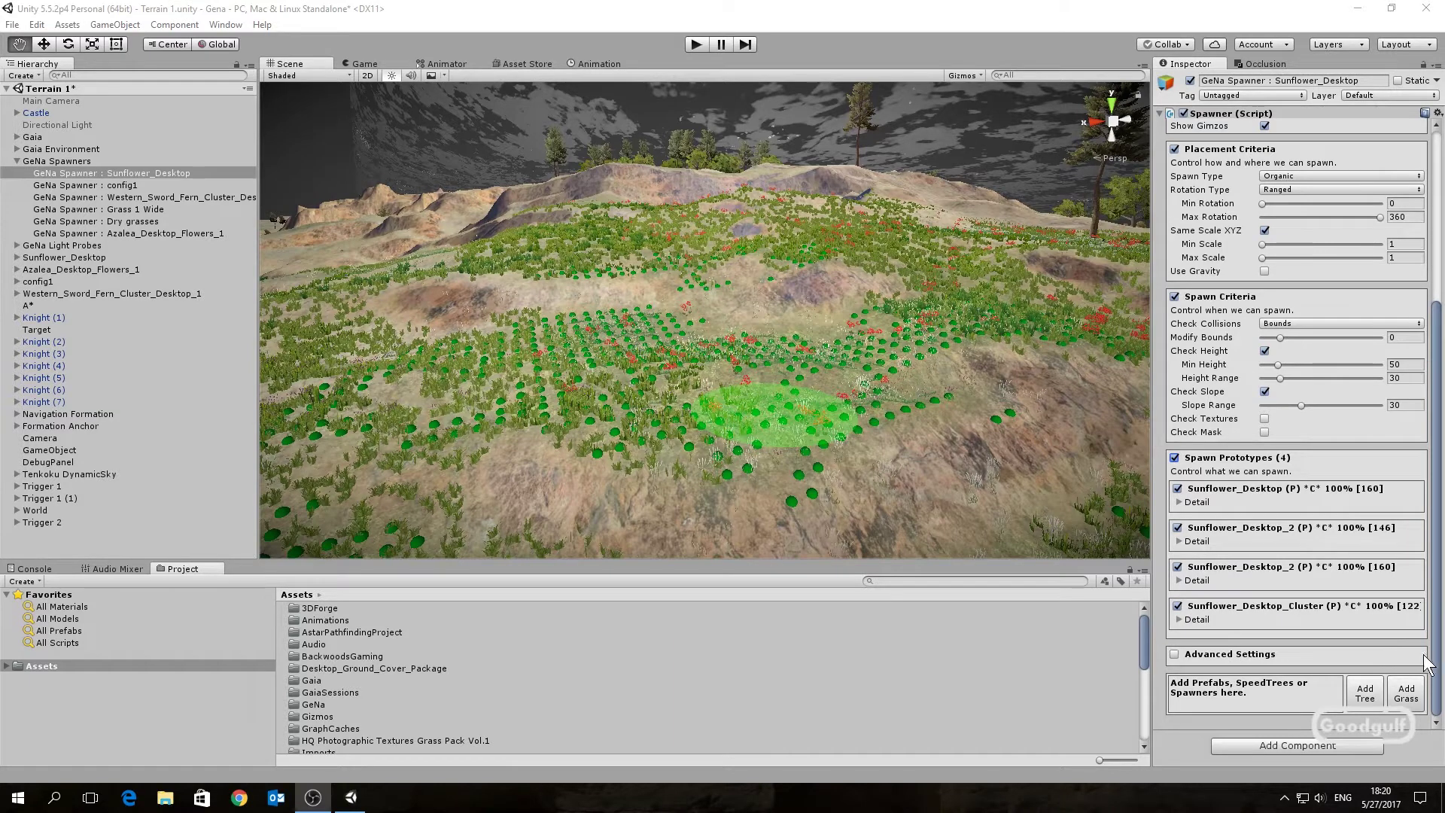
Preview the Sunflower_Desktop spawn area on the hillside and narrow Spawn Range to 41
left_click_drag(1433, 662, 1425, 470)
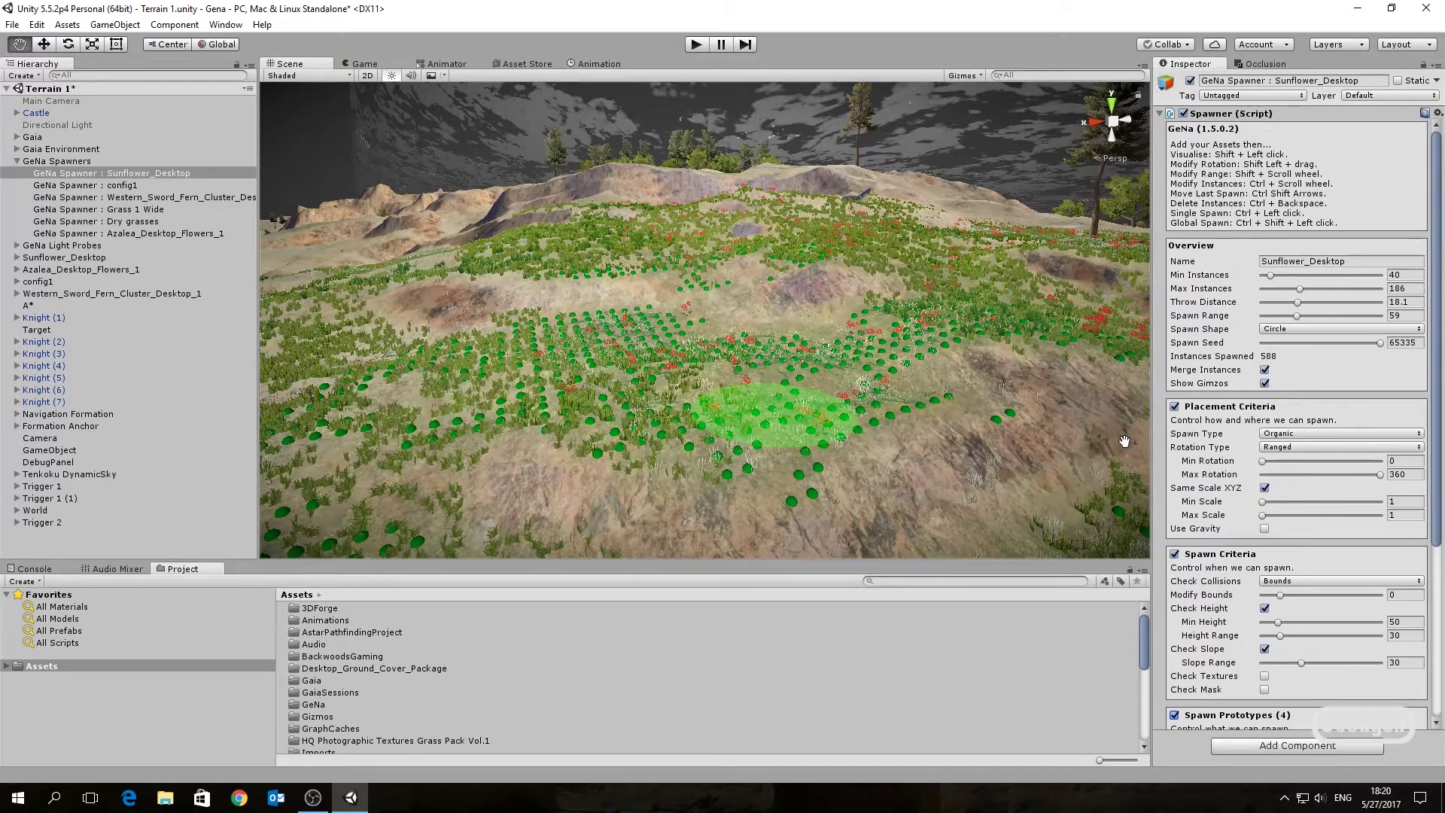
left_click(1008, 396, "shift")
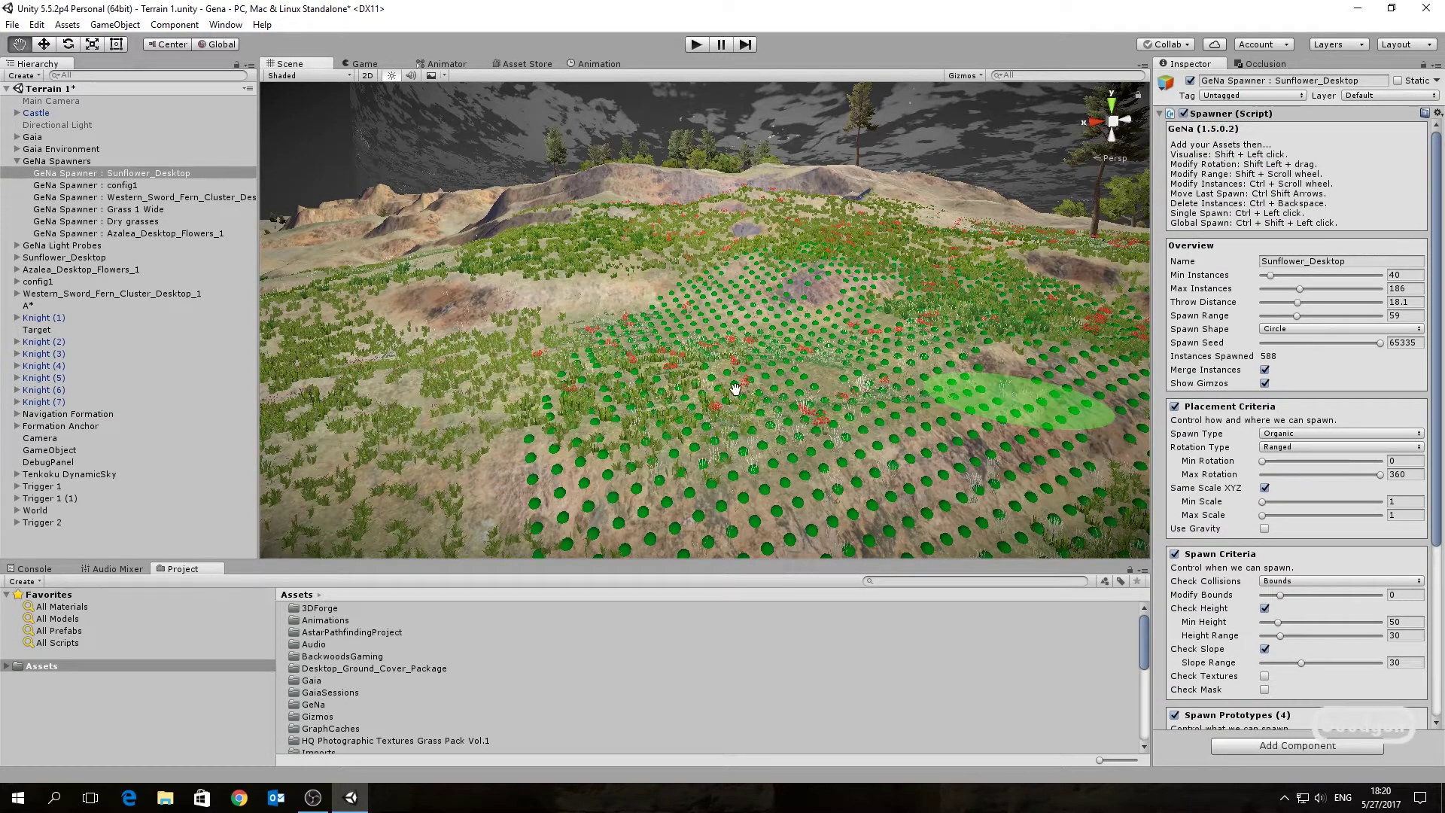
left_click(537, 345, "shift")
left_click(703, 335, "shift")
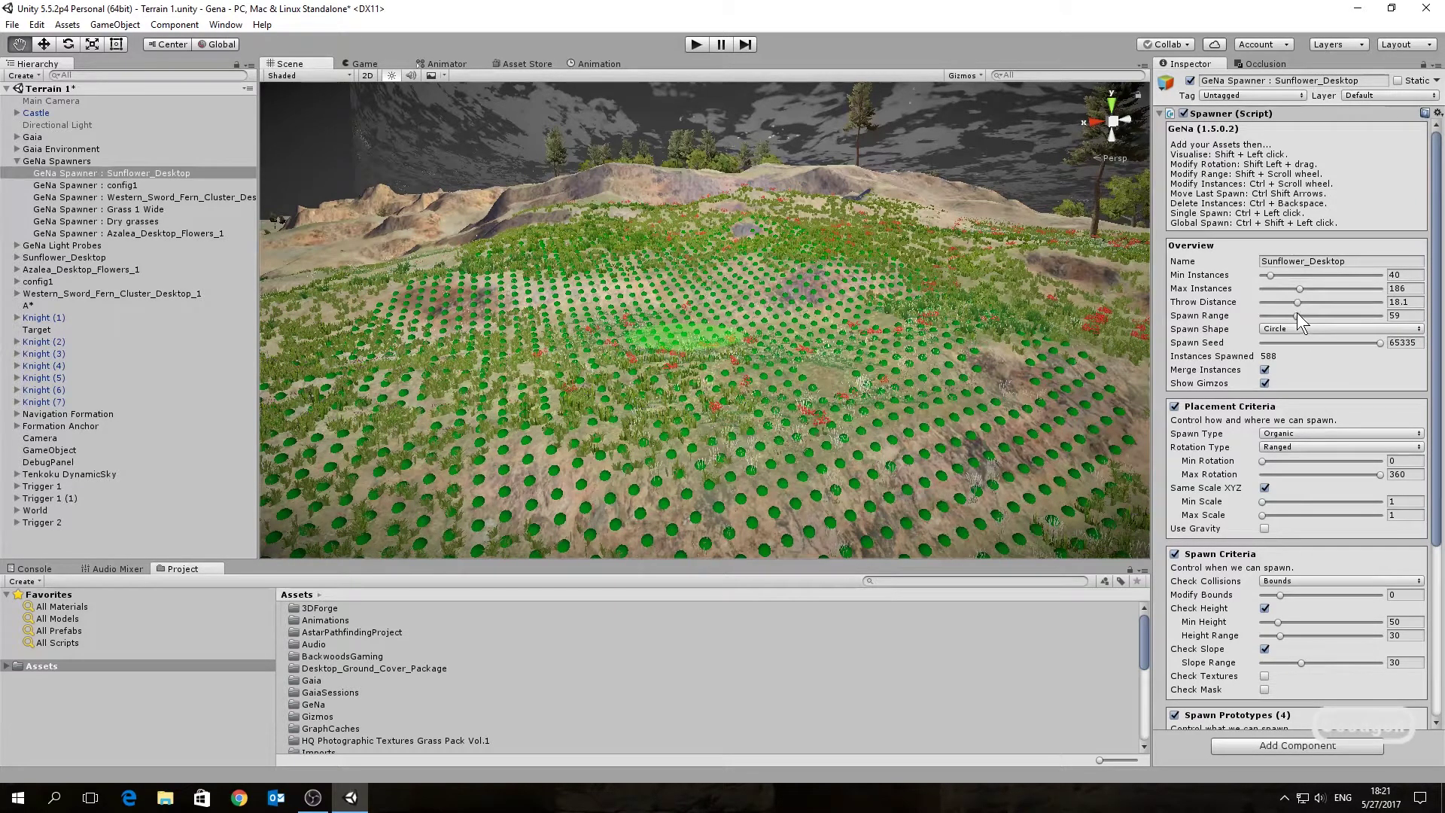
left_click_drag(1297, 313, 1285, 314)
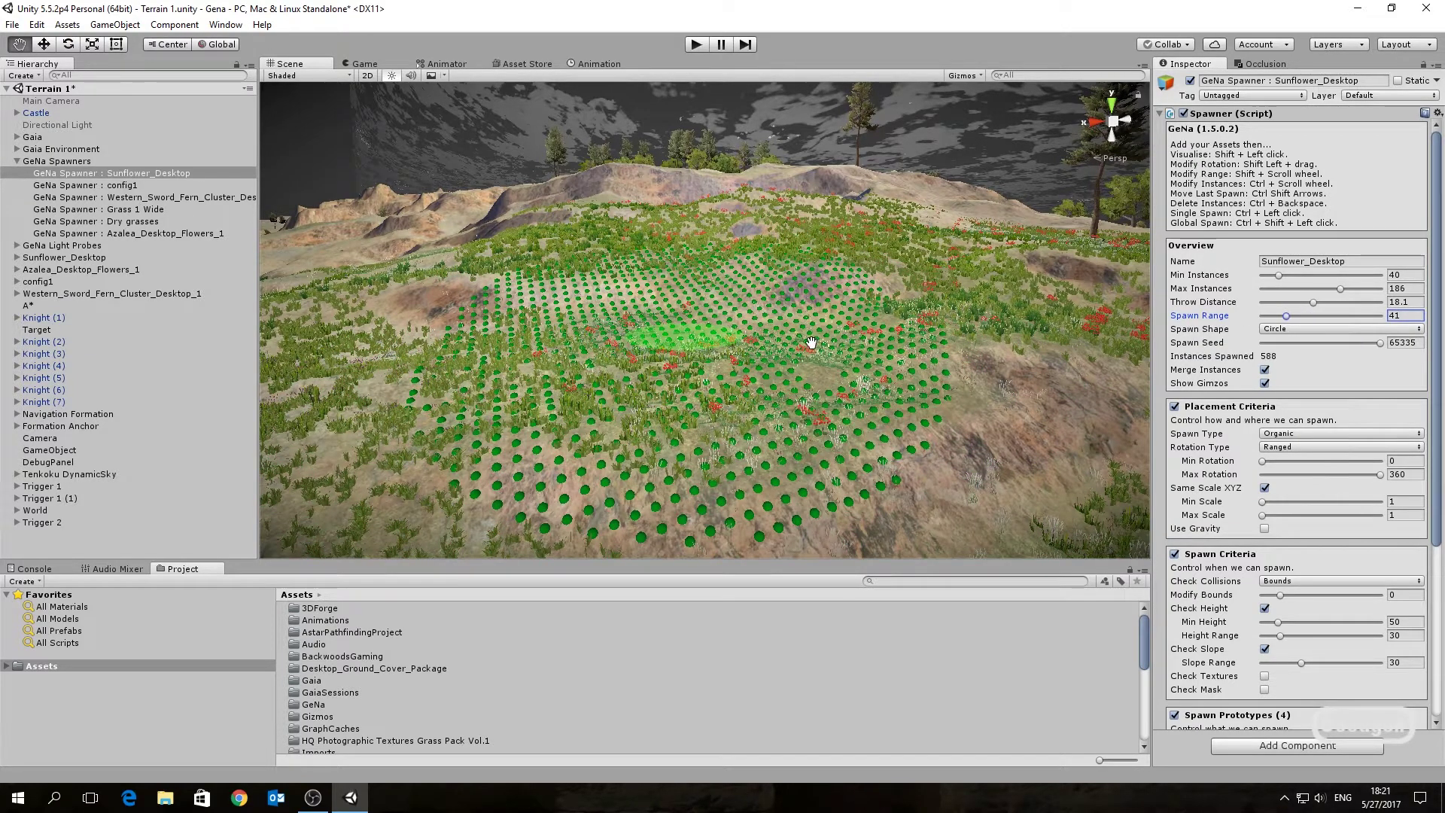
Paint three sunflower clumps on the hillside, reaching 879 spawned instances
left_click(736, 355, "ctrl")
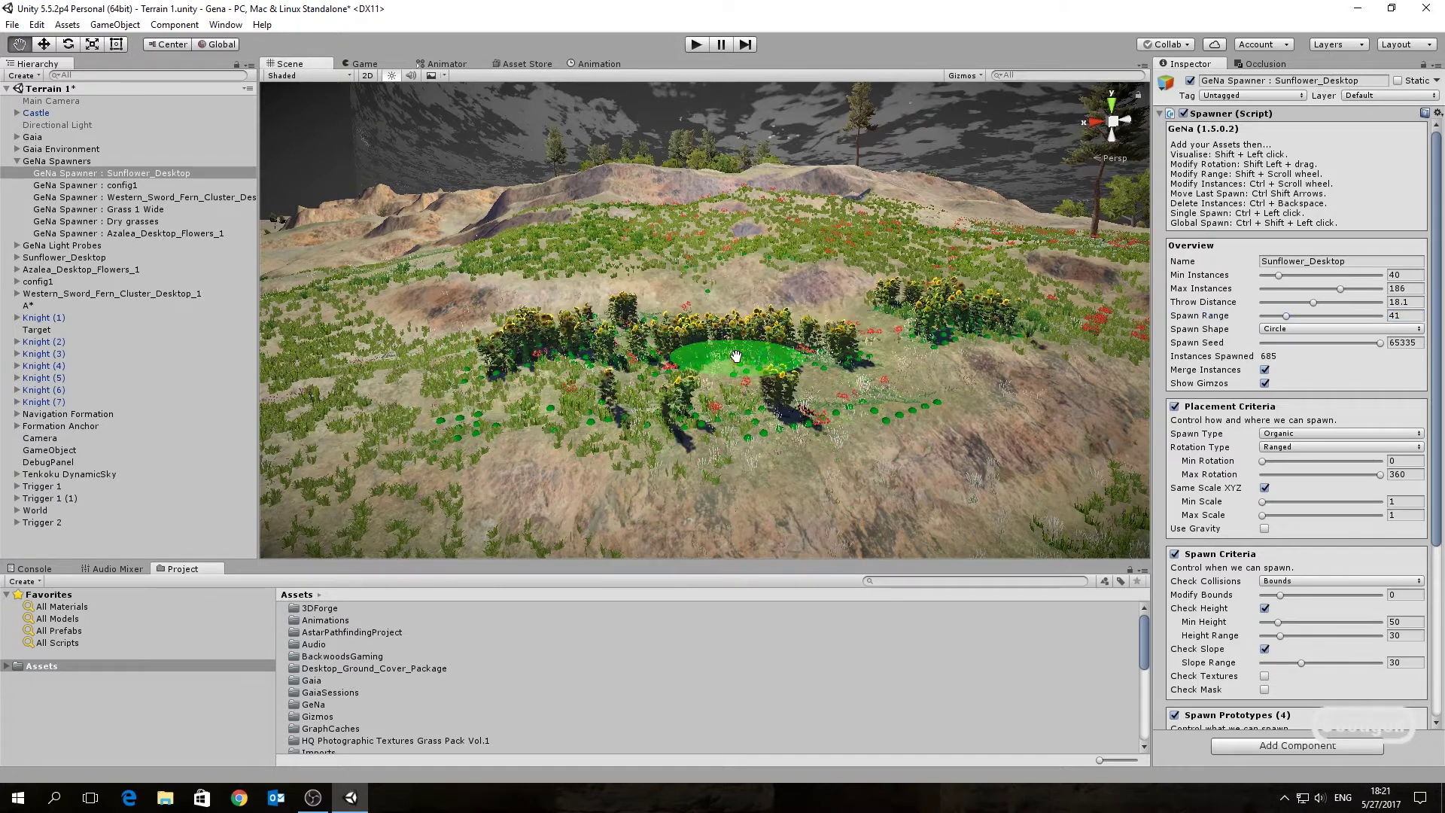
left_click(746, 303, "ctrl")
left_click(670, 344, "ctrl")
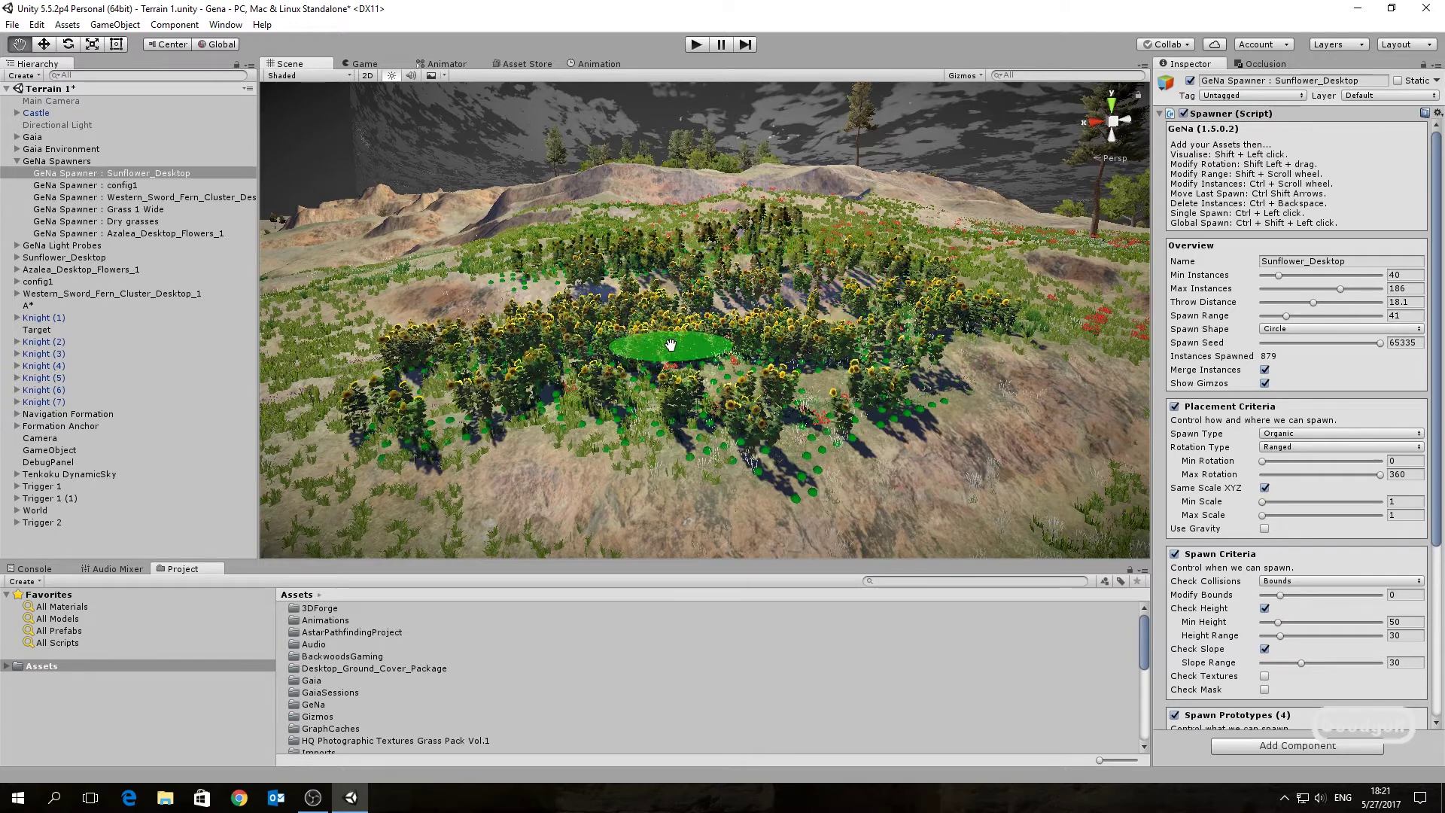